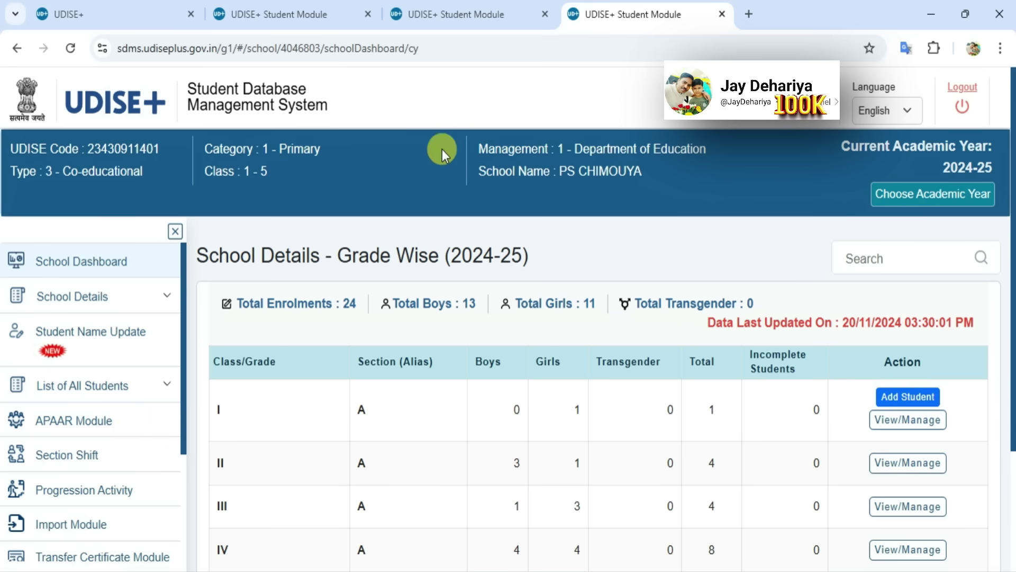
Switch to the UDISE+ login tab and back to the 2024-25 school dashboard
click(108, 12)
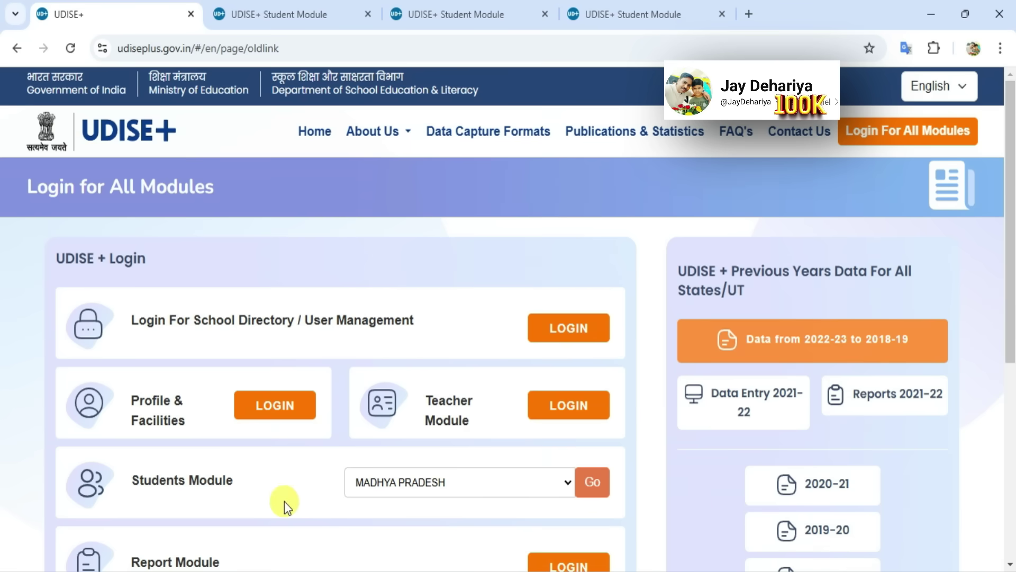
click(318, 16)
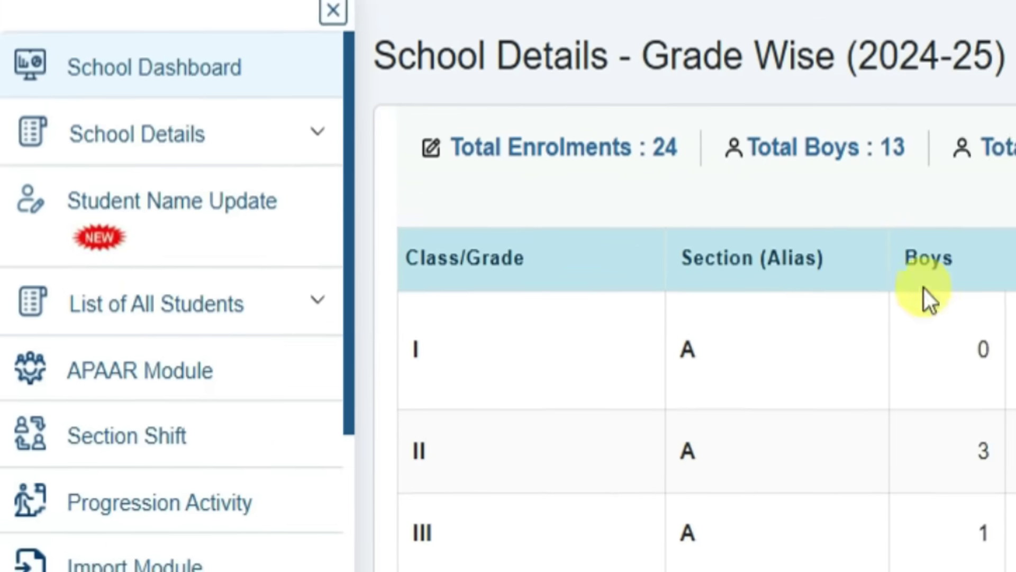
Expand 'List of All Students' in the sidebar and open Active Students
click(326, 298)
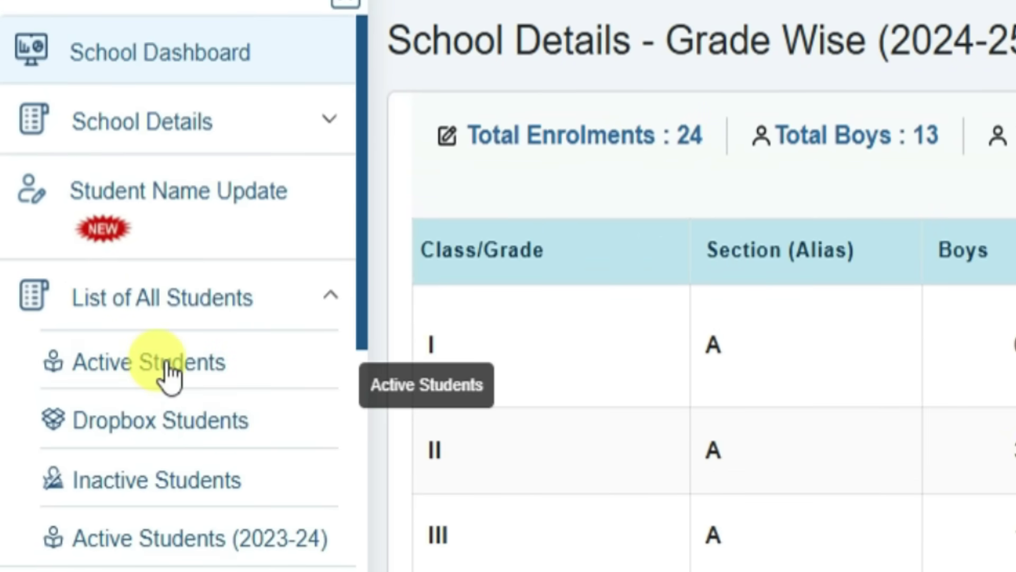
click(132, 372)
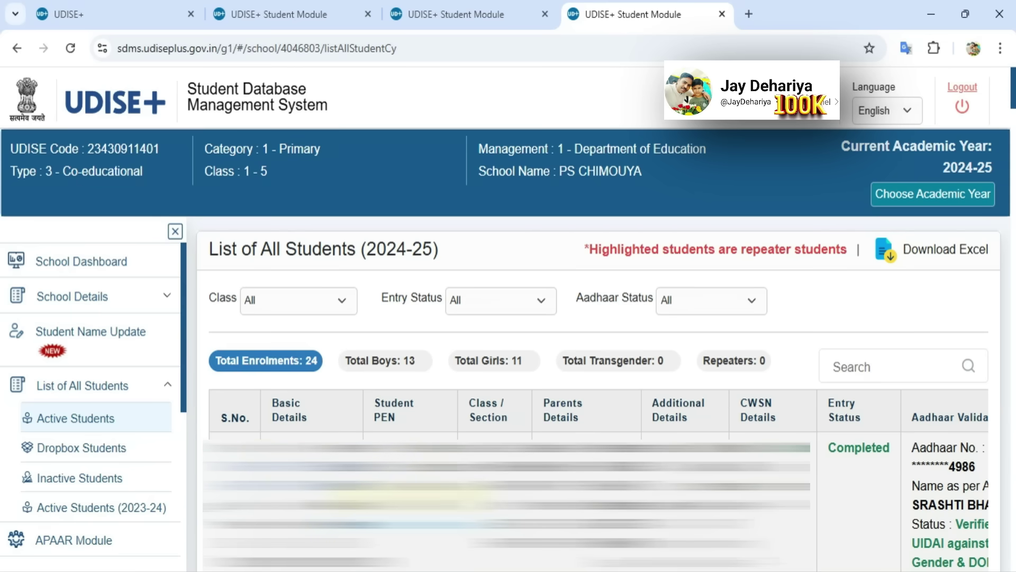
scroll(412, 497, down, 8)
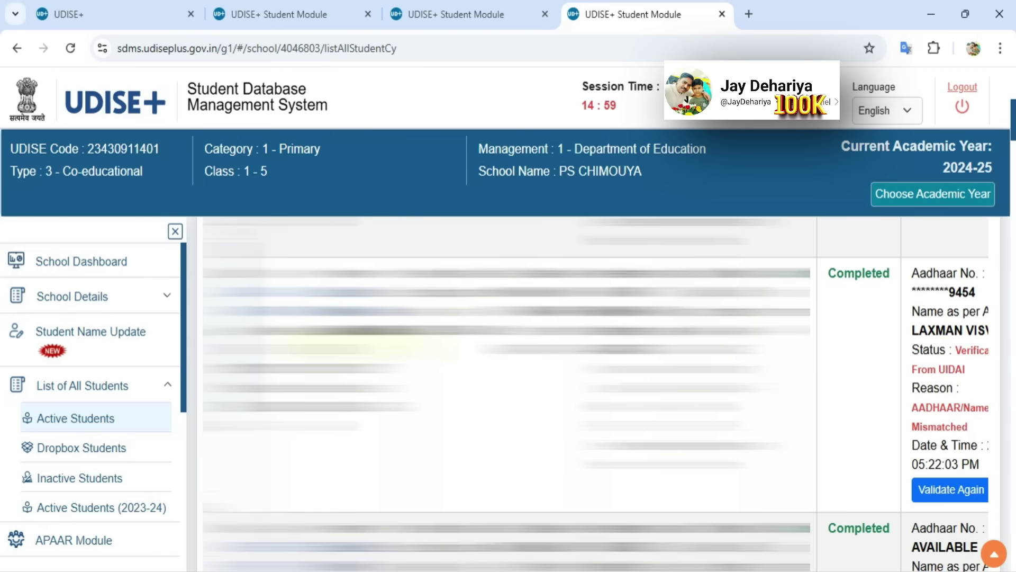
scroll(366, 349, up, 5)
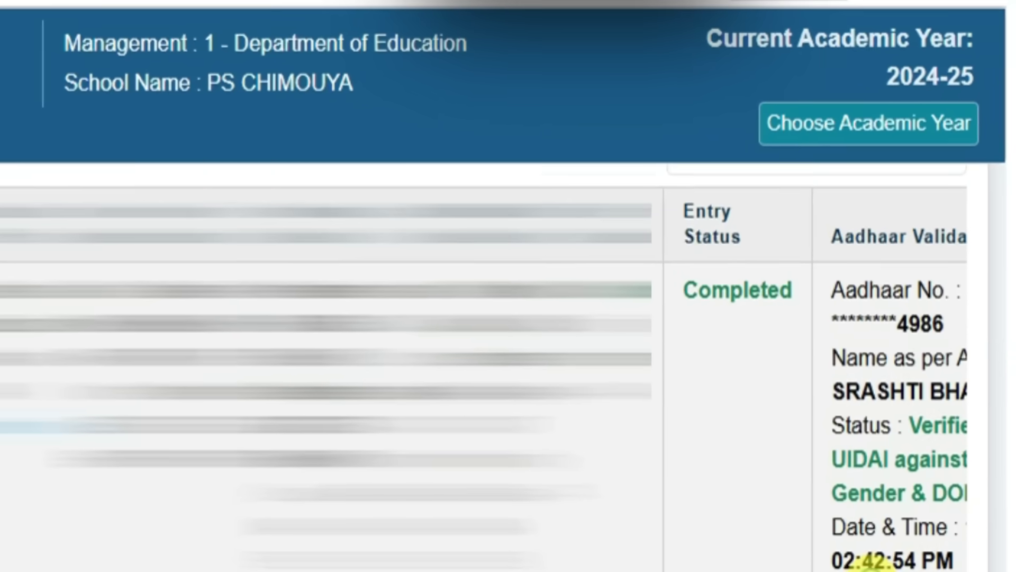
scroll(876, 561, right, 3)
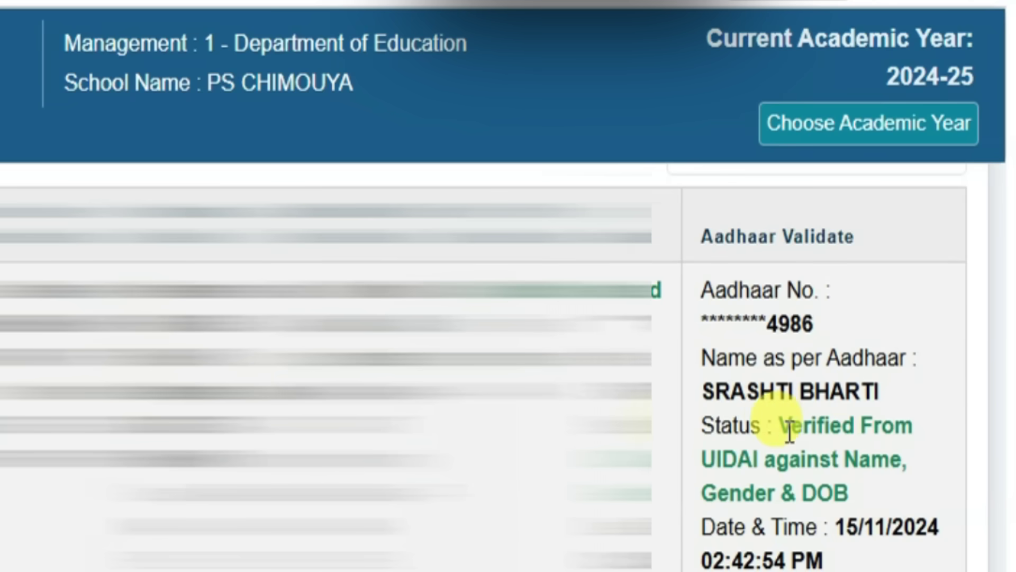
drag(779, 424, 841, 481)
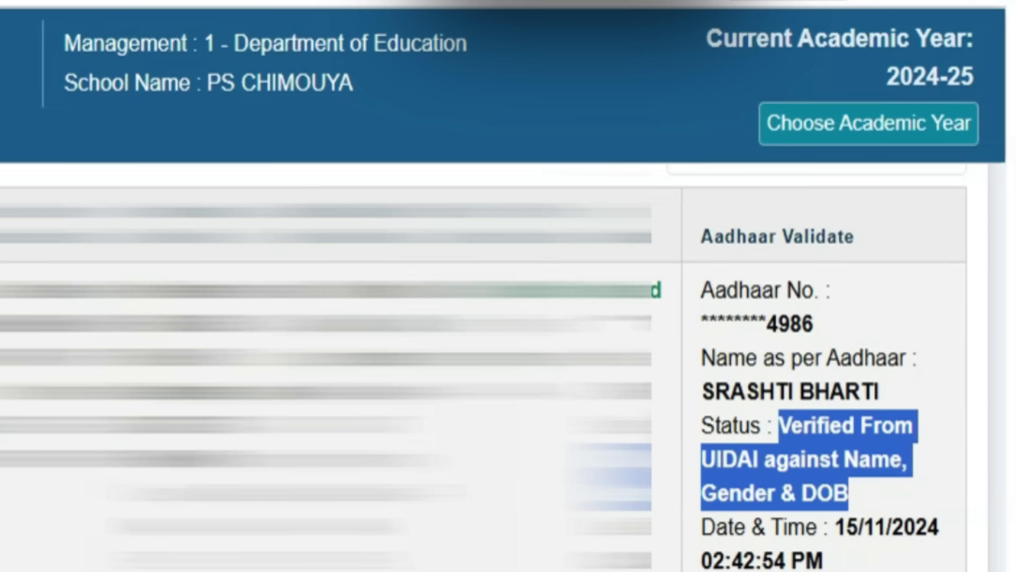
click(907, 556)
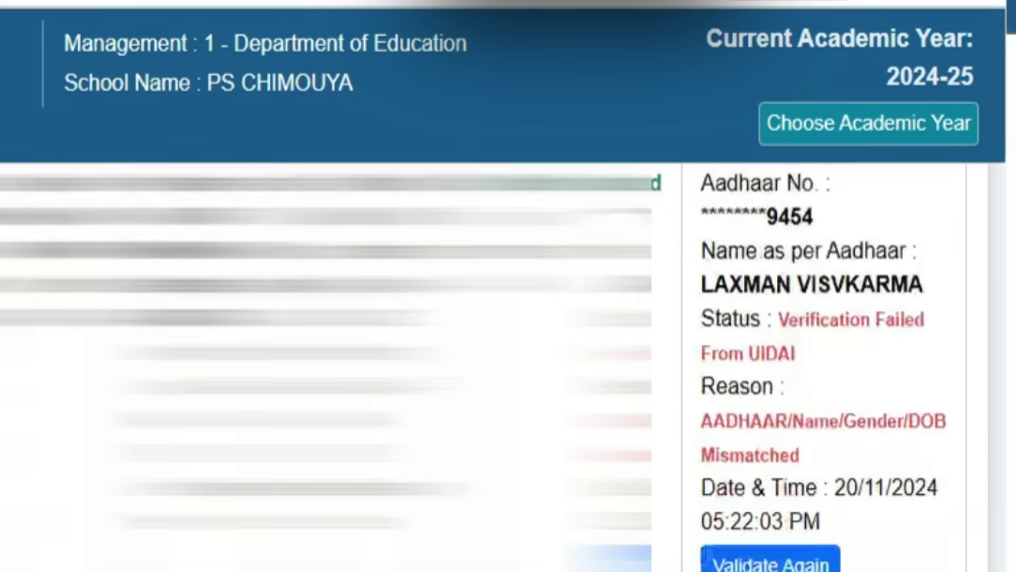
scroll(508, 360, down, 1)
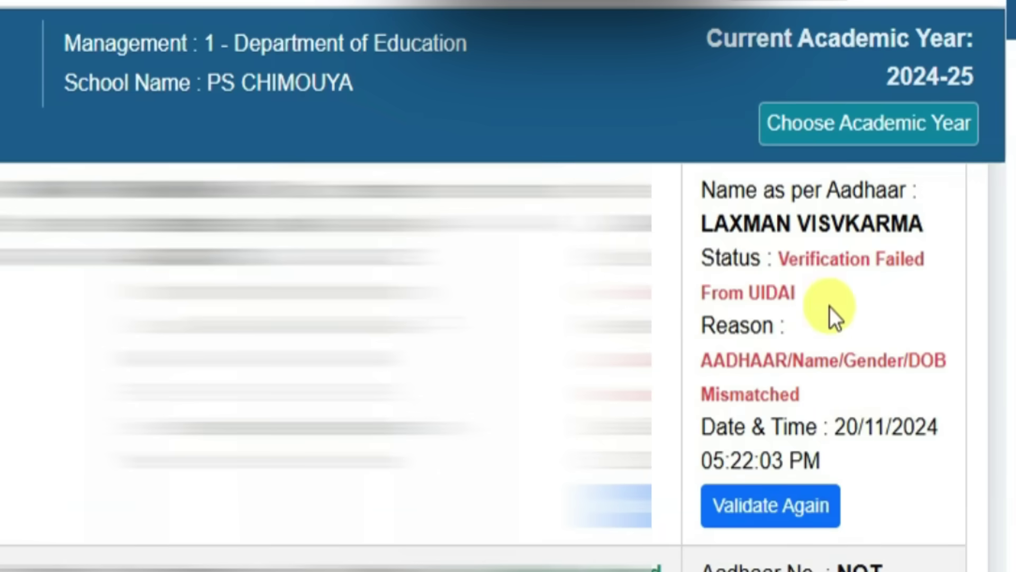
drag(778, 262, 817, 300)
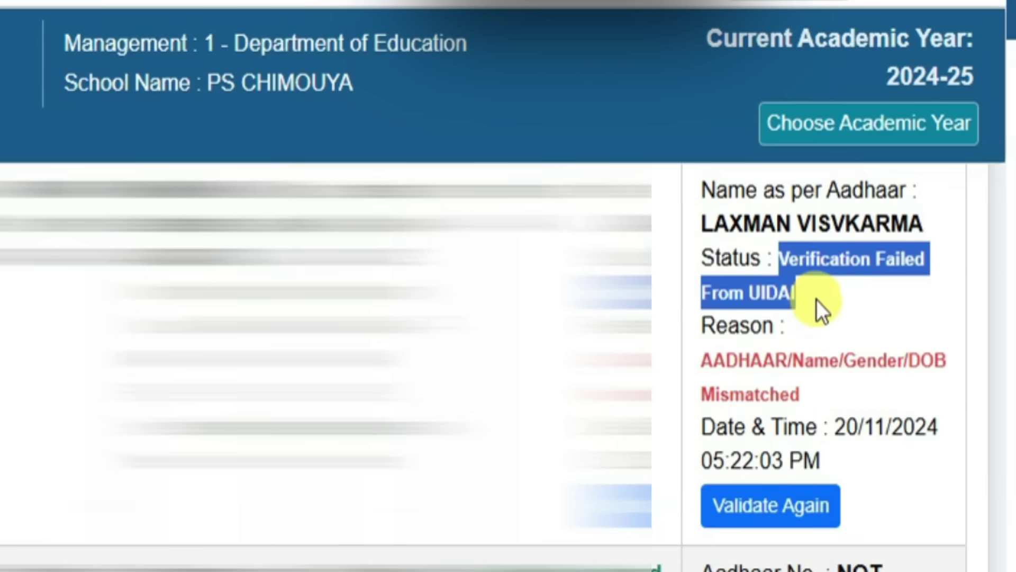
click(889, 299)
scroll(862, 390, down, 3)
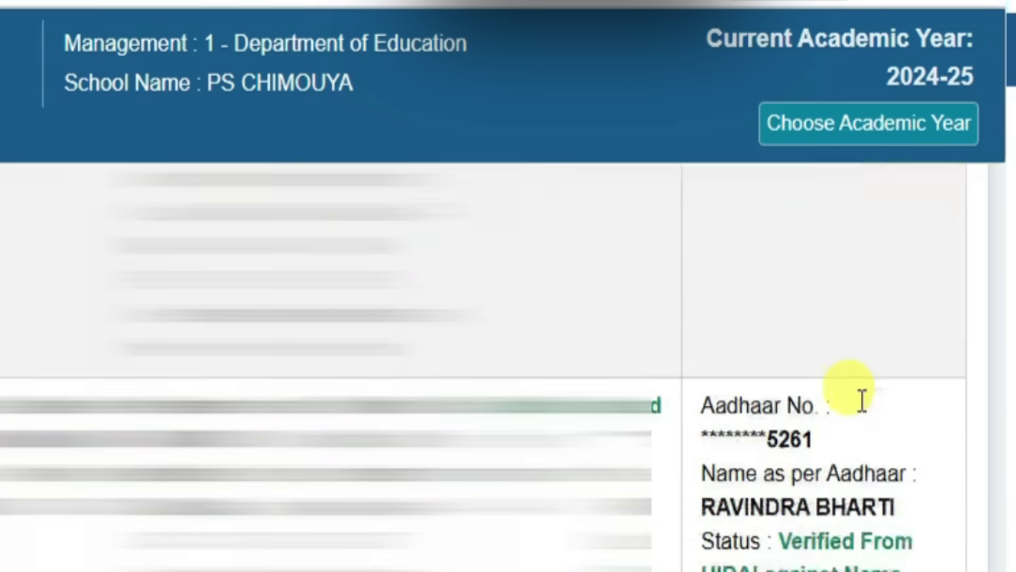
scroll(862, 401, down, 20)
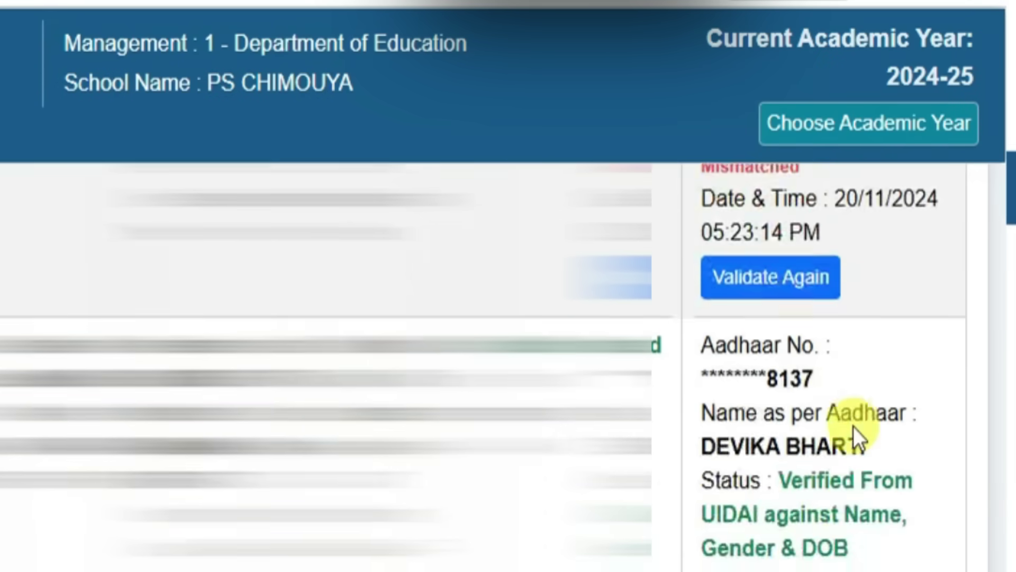
scroll(853, 427, down, 5)
scroll(854, 427, up, 2)
scroll(852, 427, down, 3)
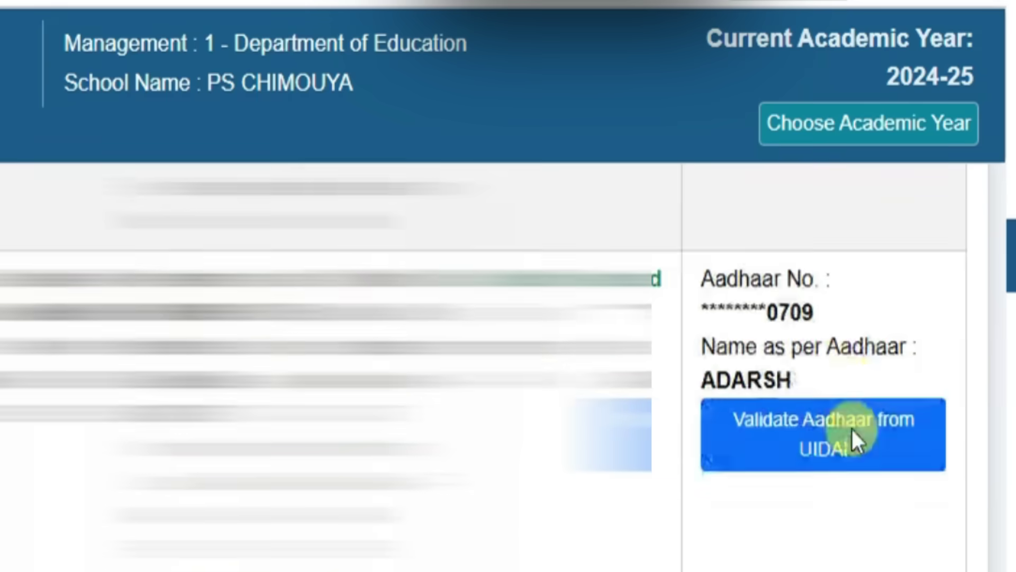
scroll(851, 427, down, 4)
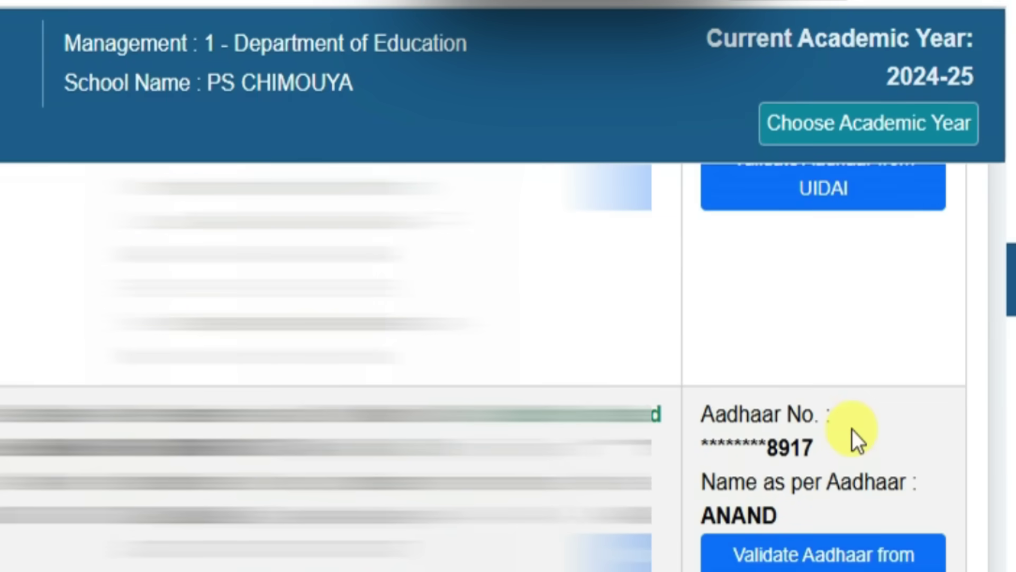
scroll(852, 432, down, 2)
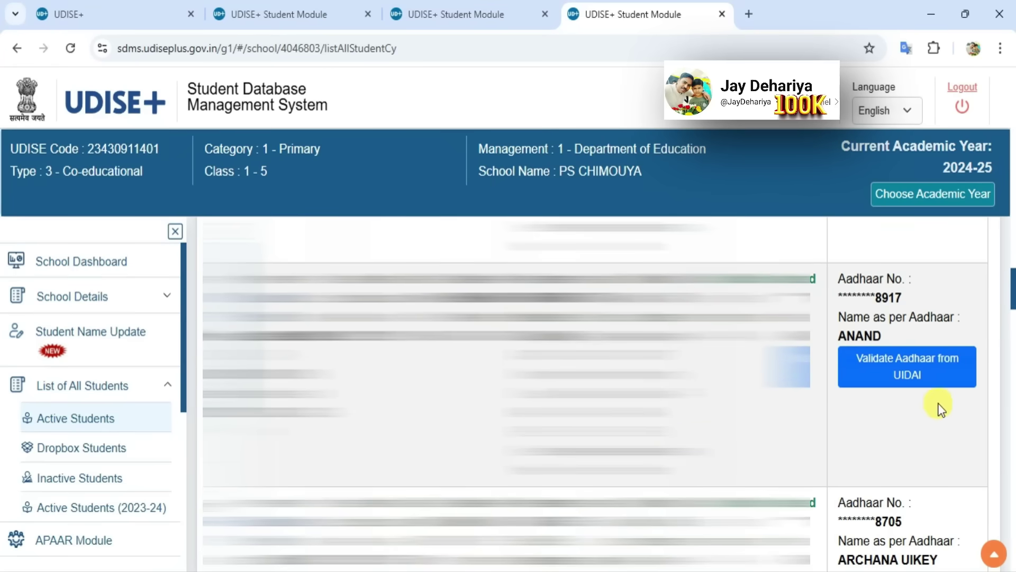
Run Validate Aadhaar from UIDAI on the student and dismiss the Name/Gender/DOB mismatch failure
click(846, 386)
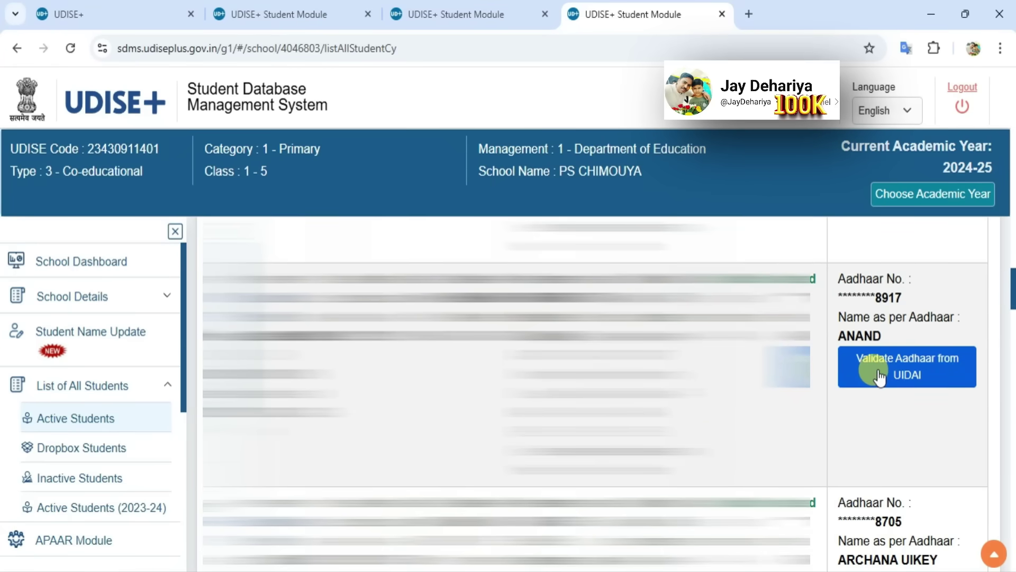
click(913, 377)
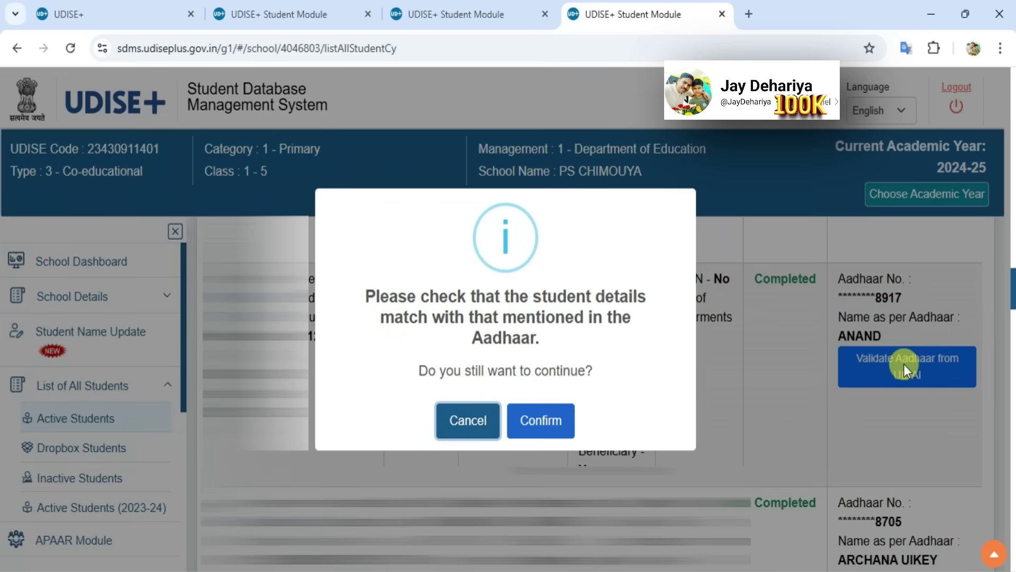
click(541, 422)
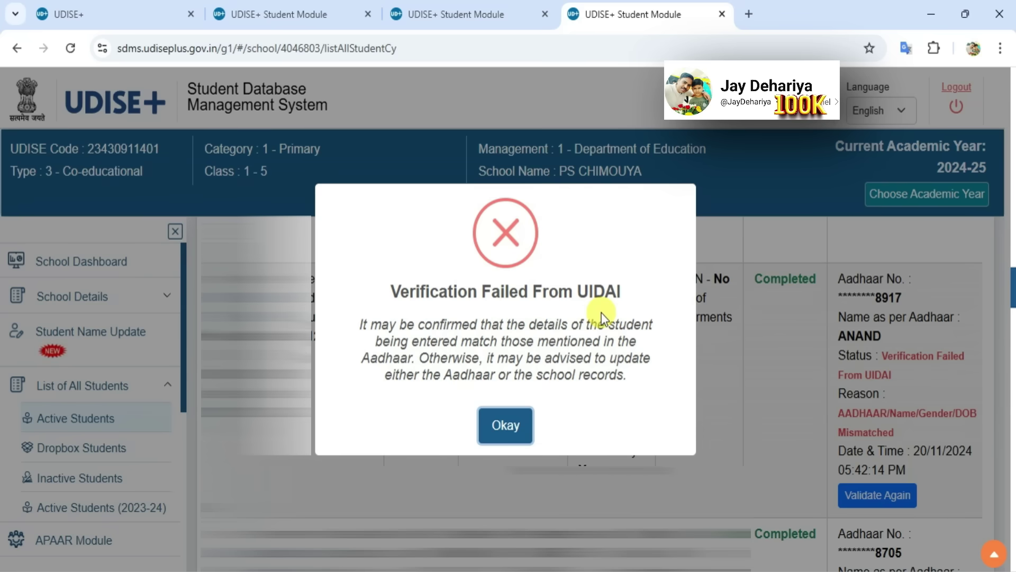
click(492, 426)
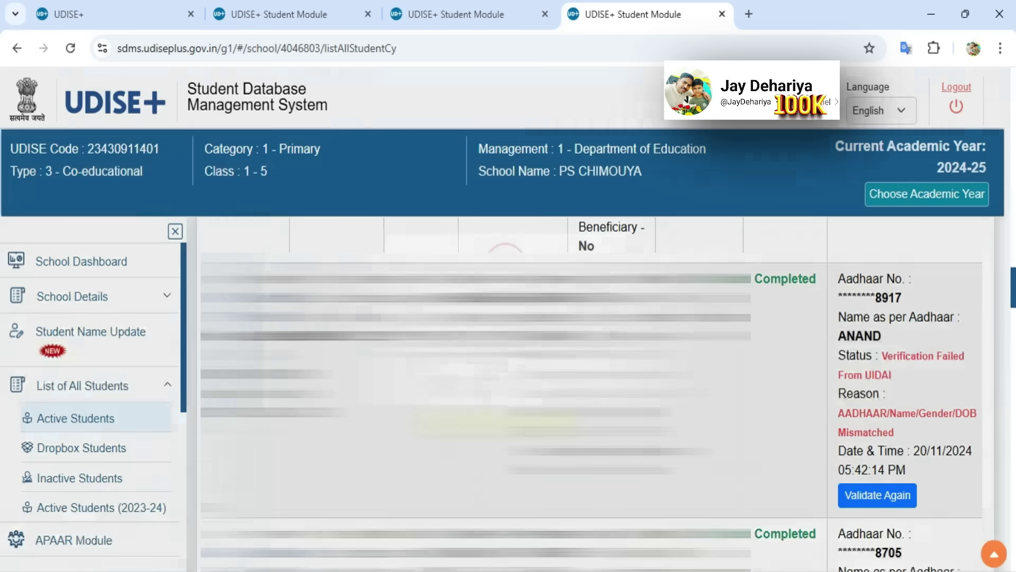
drag(881, 355, 913, 435)
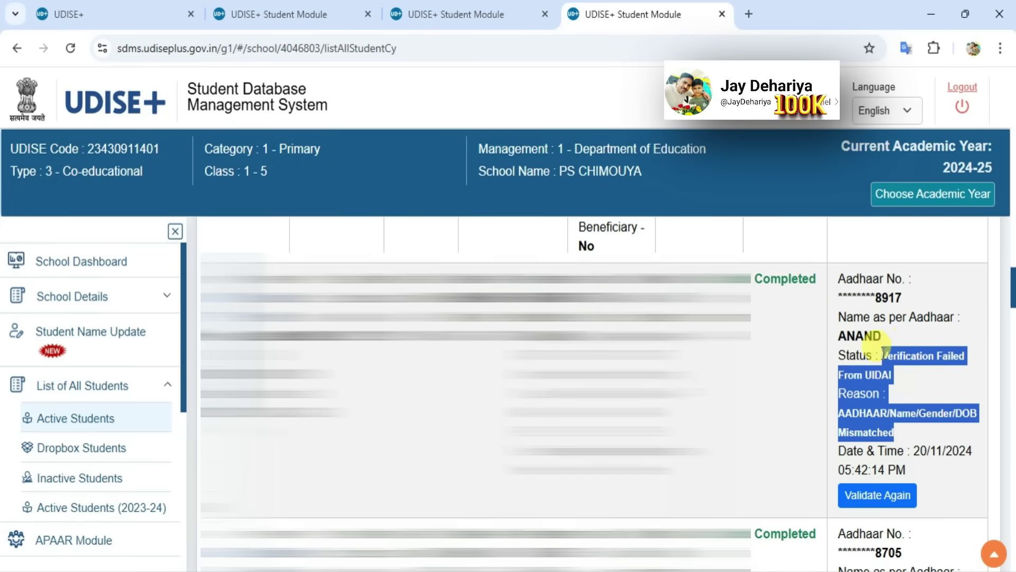
click(912, 390)
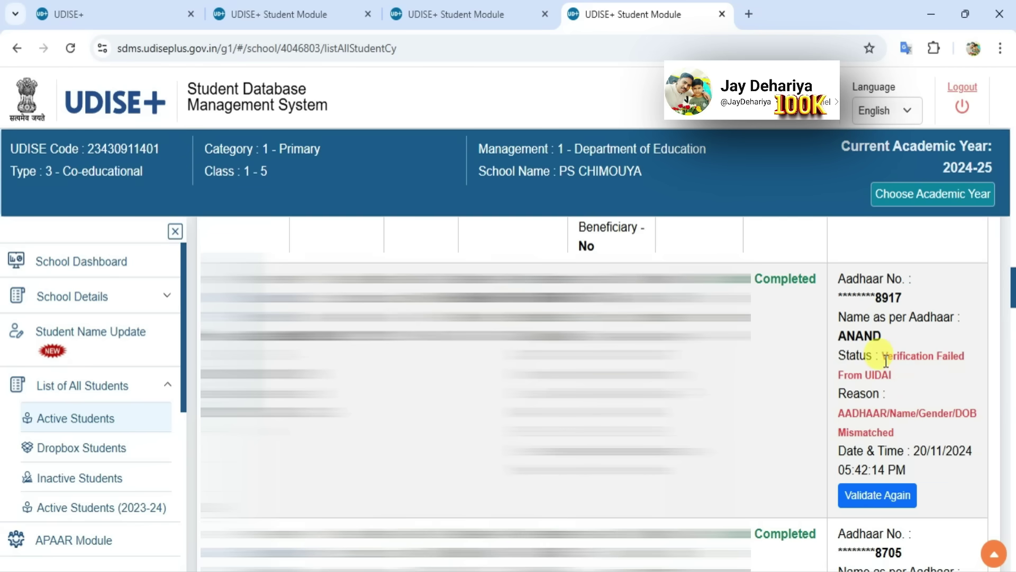
drag(891, 370, 911, 428)
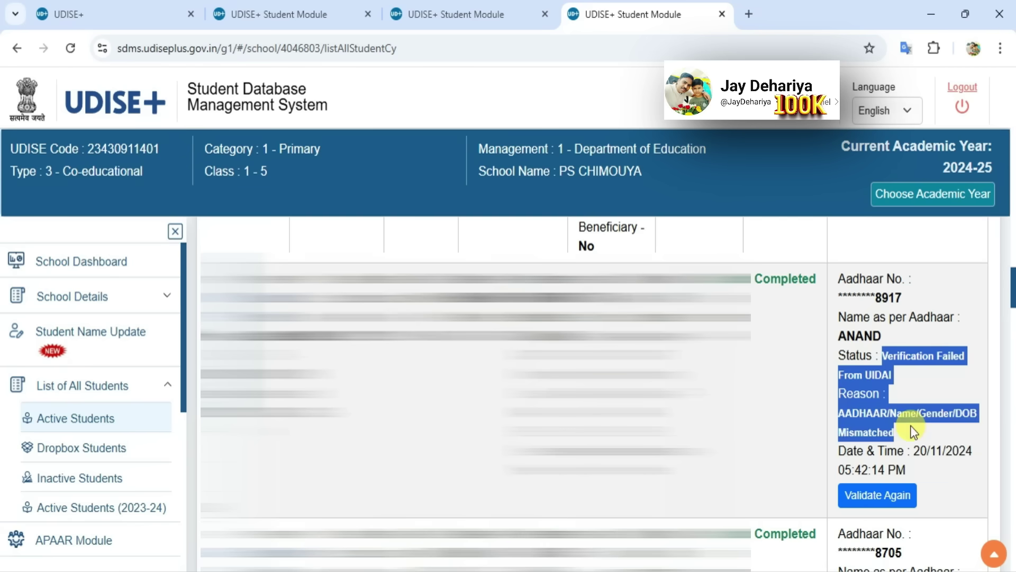
click(915, 382)
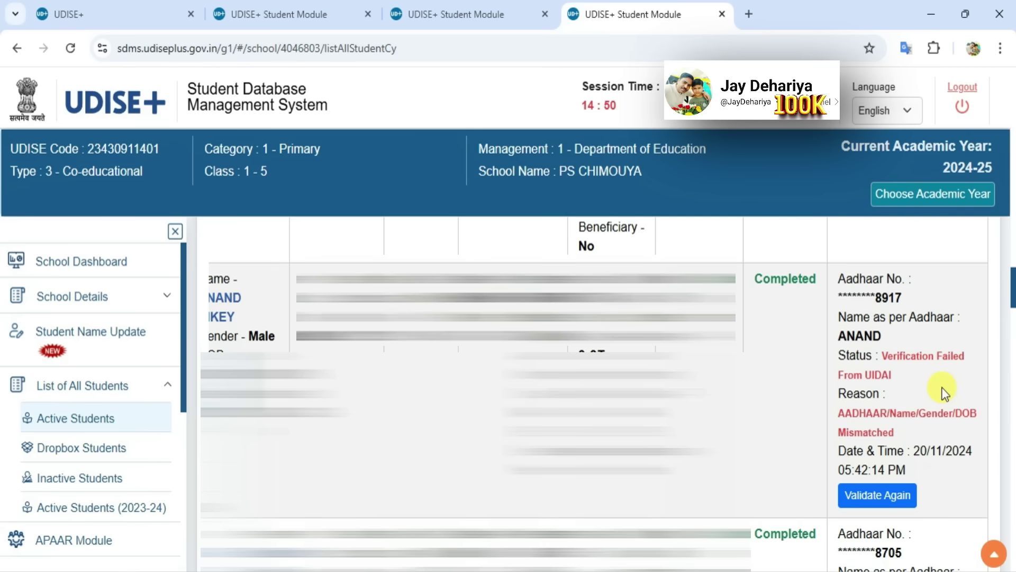
scroll(942, 386, left, 3)
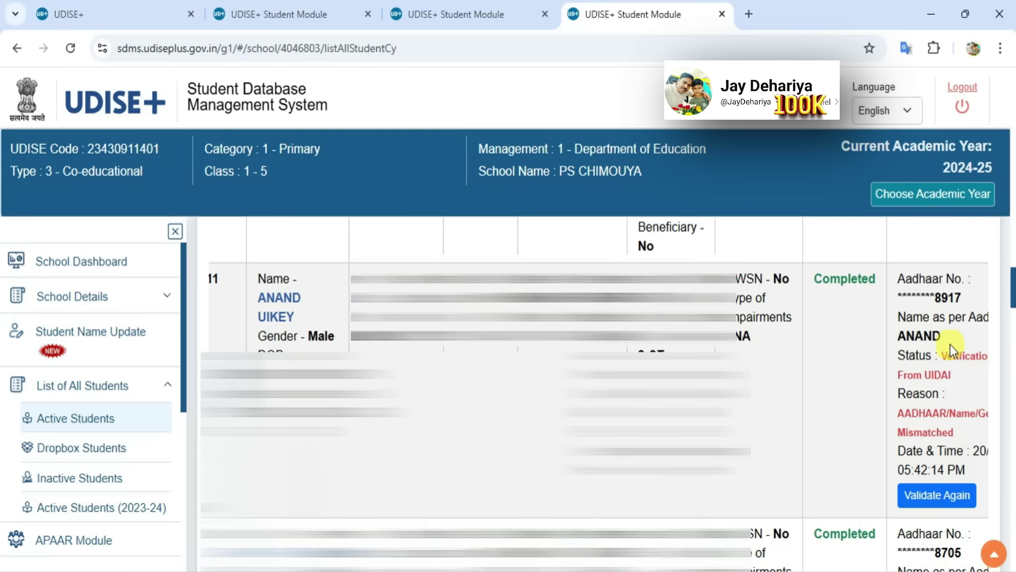
drag(941, 336, 900, 341)
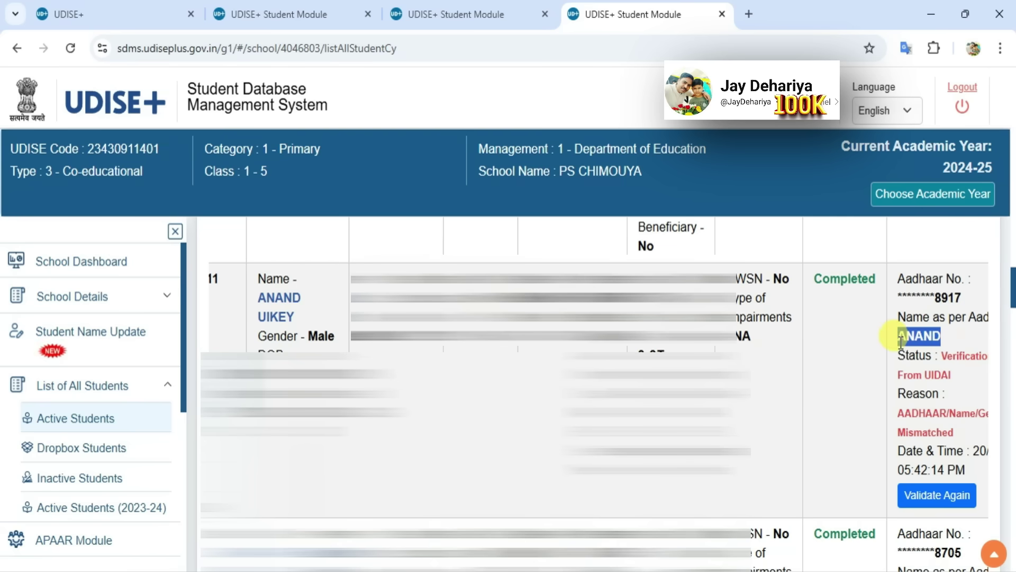
click(960, 335)
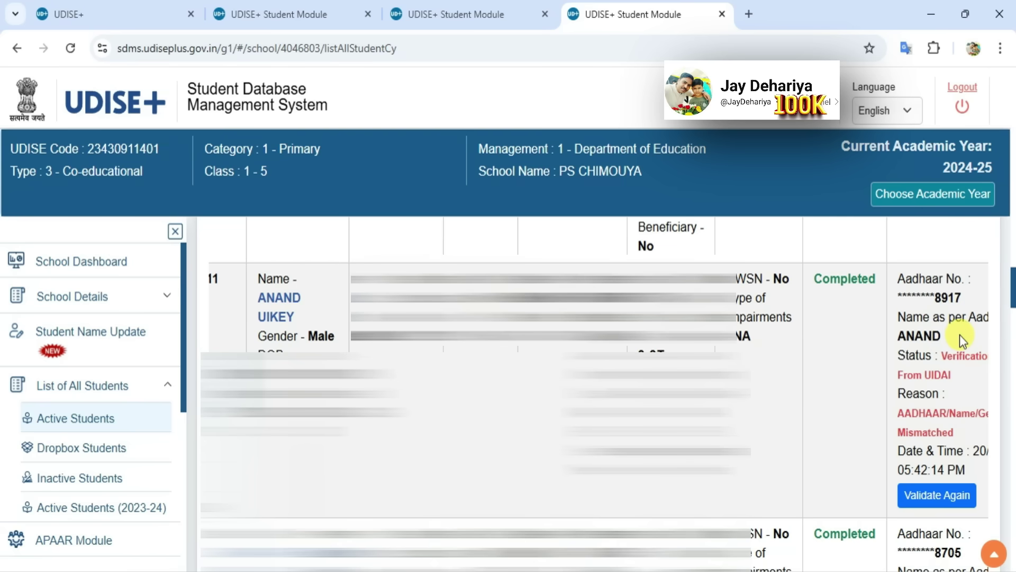
drag(949, 335, 899, 339)
drag(312, 320, 258, 298)
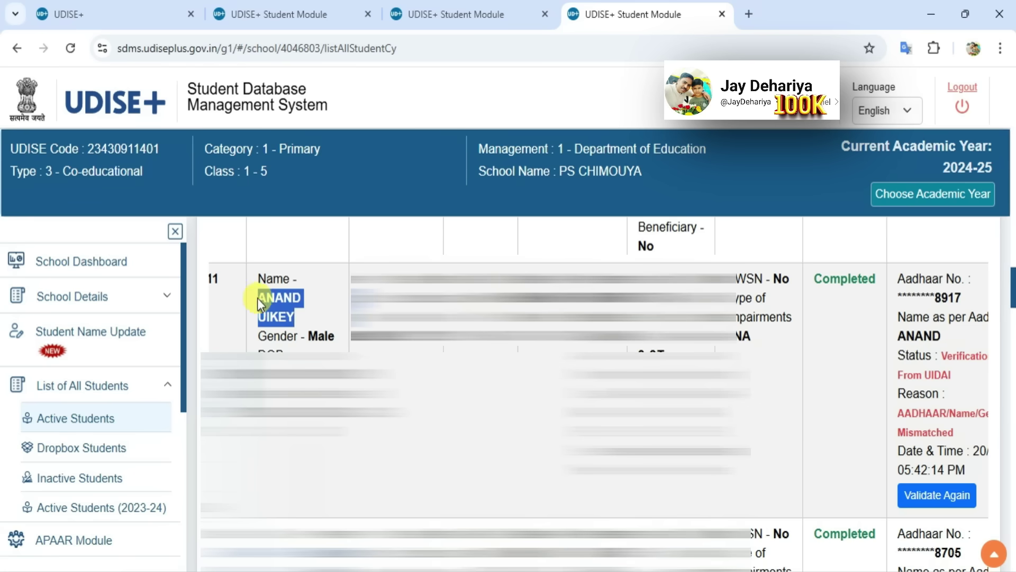
click(319, 282)
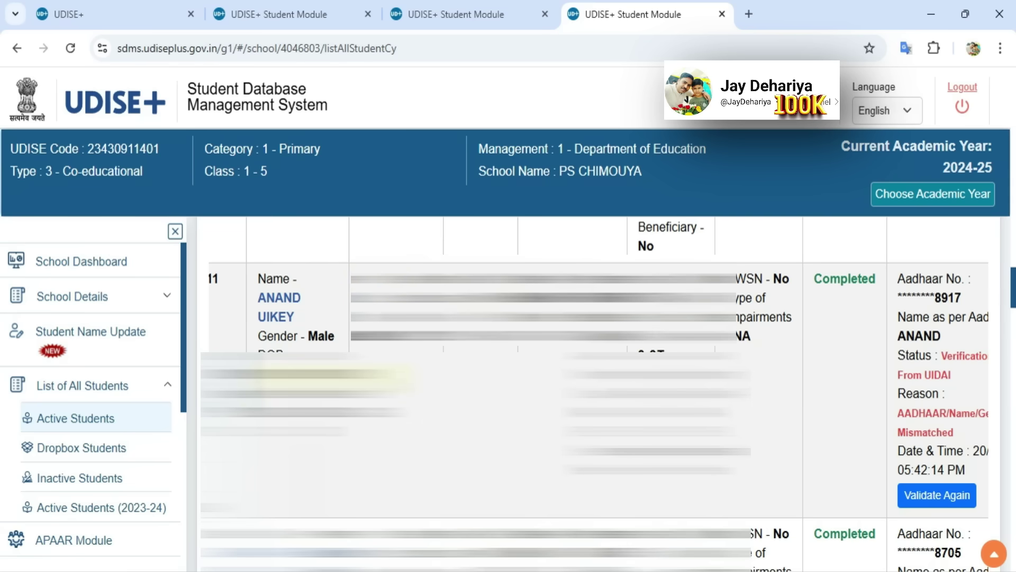
drag(322, 377, 258, 376)
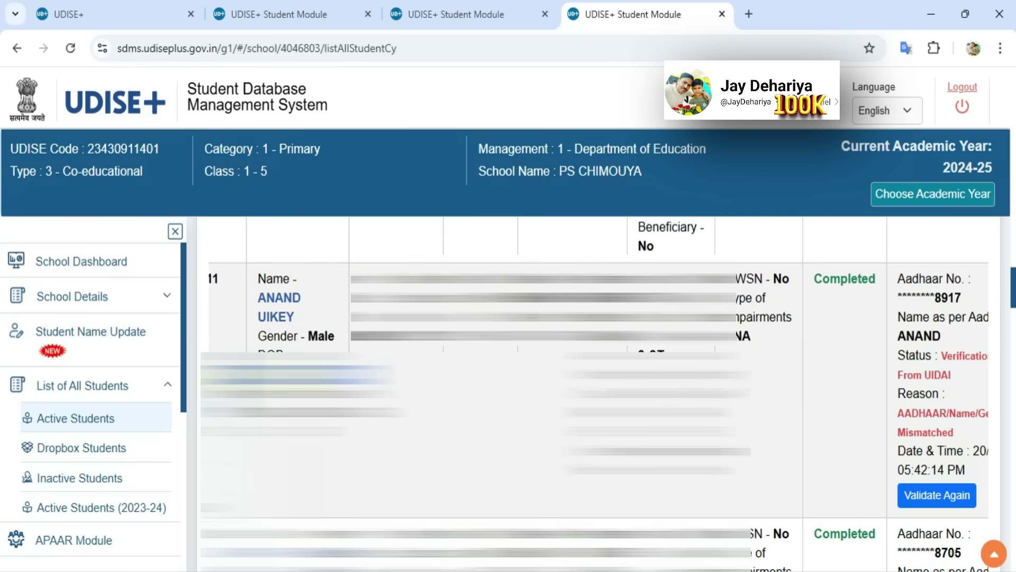
click(233, 374)
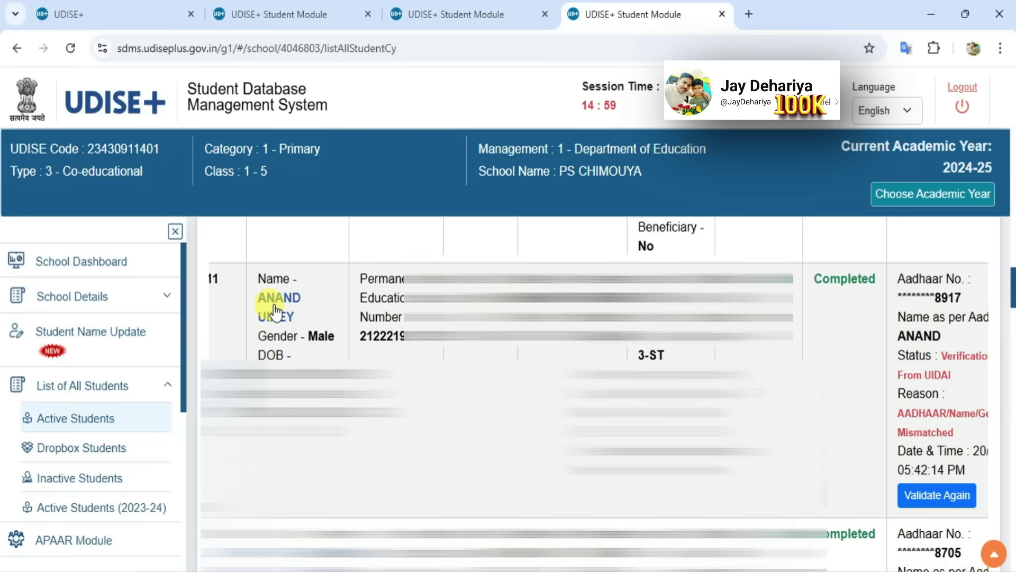
Open the student's Edit Student Details form and look over its General Profile
click(275, 310)
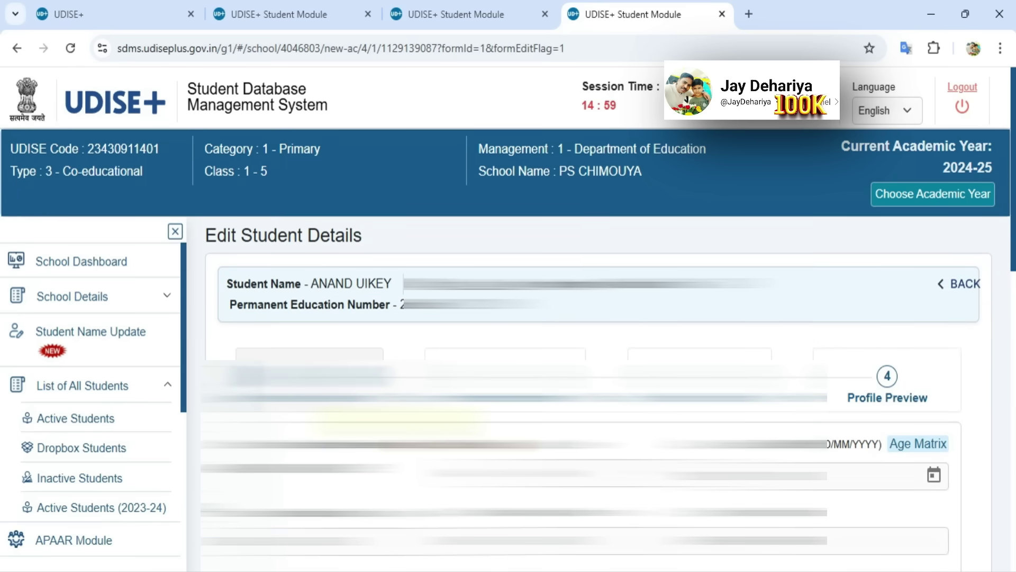
scroll(598, 397, down, 1)
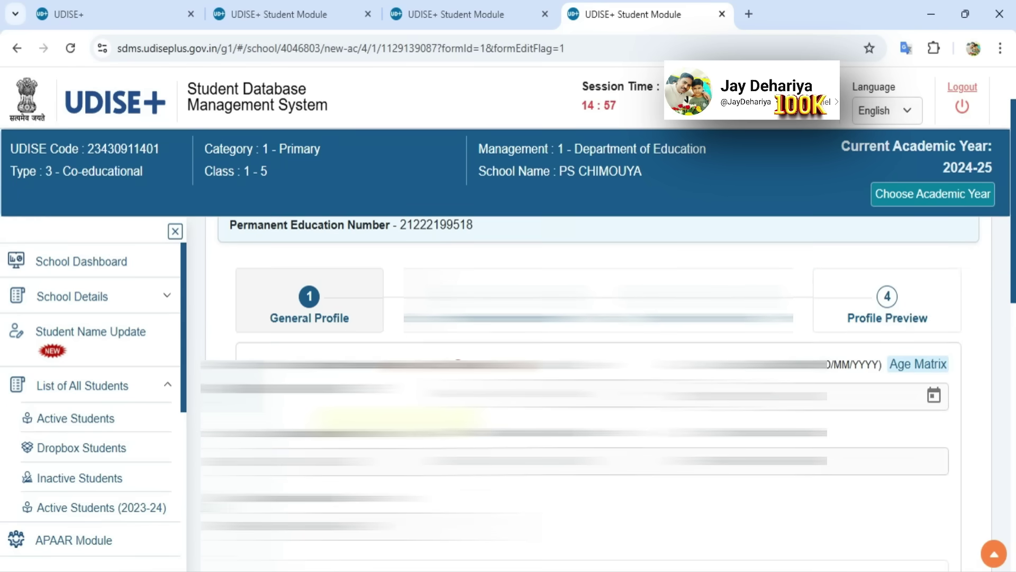
scroll(598, 397, down, 1)
scroll(598, 397, down, 1)
scroll(598, 397, up, 1)
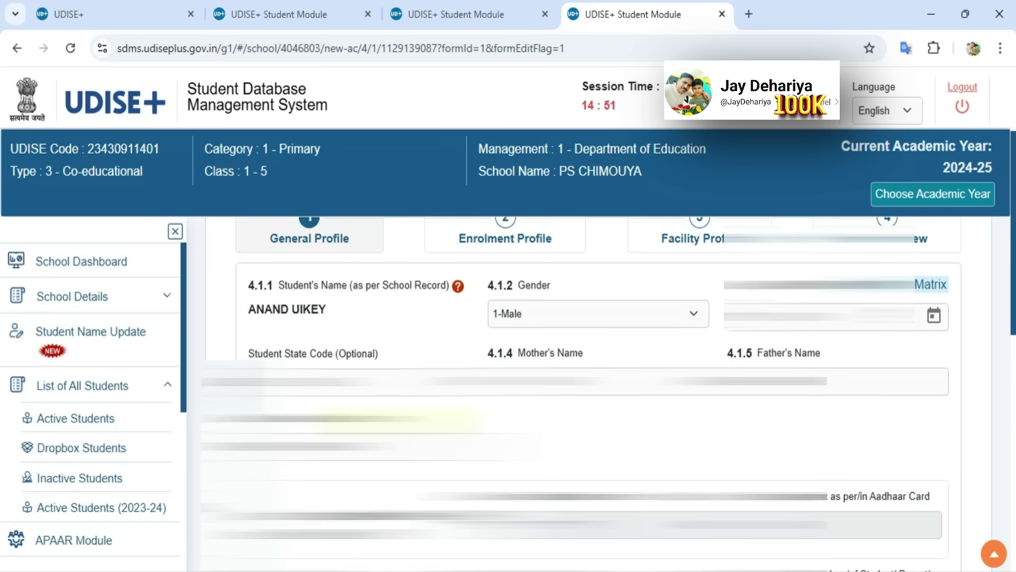
Check the student's gender, date of birth and father's name entries
click(574, 317)
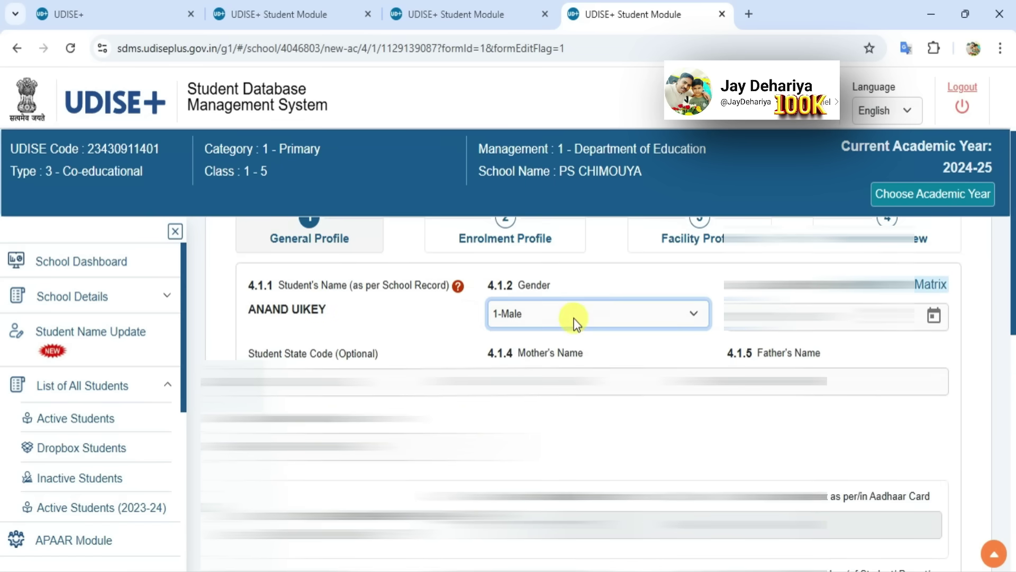
click(815, 316)
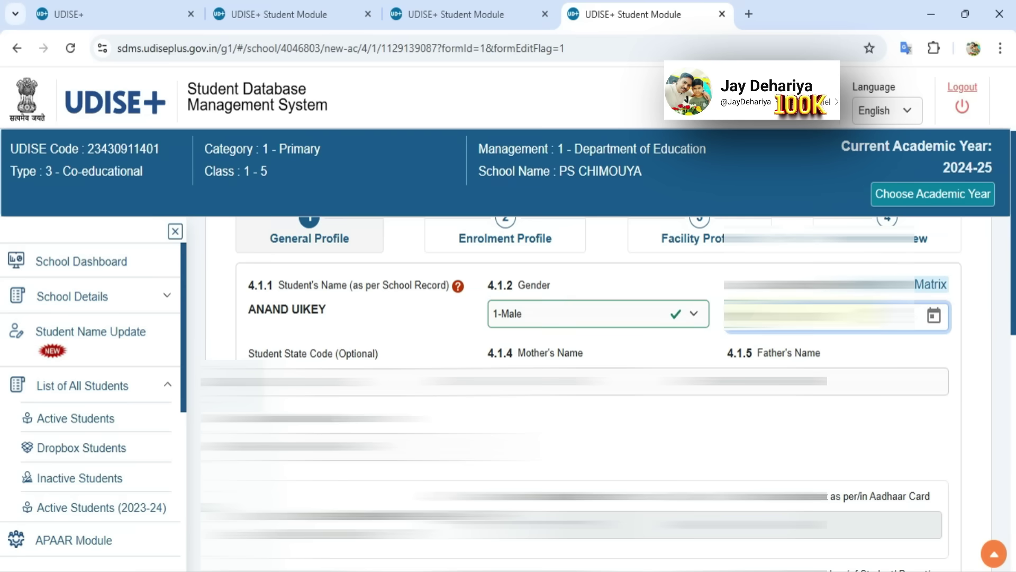
click(645, 434)
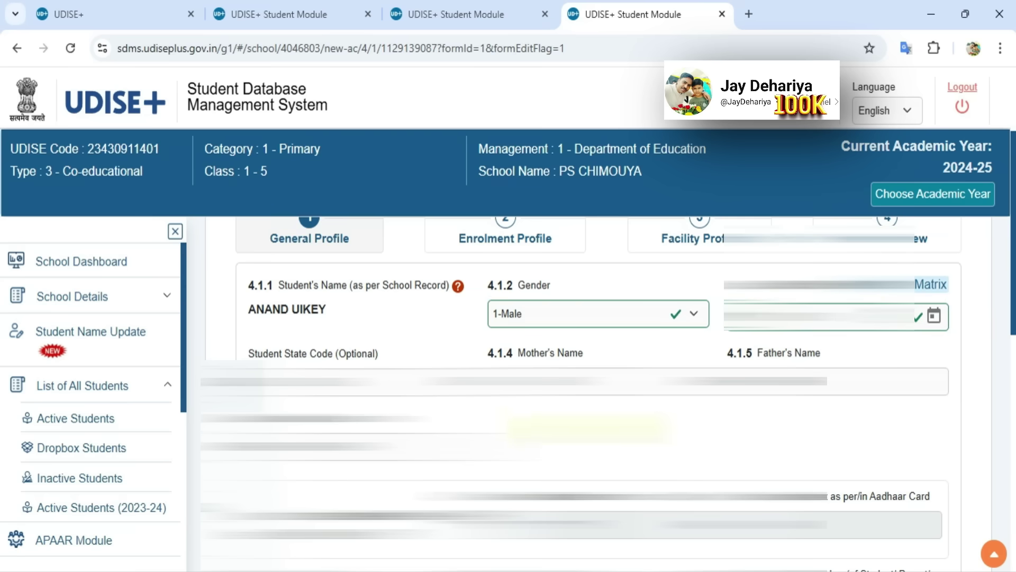
click(843, 388)
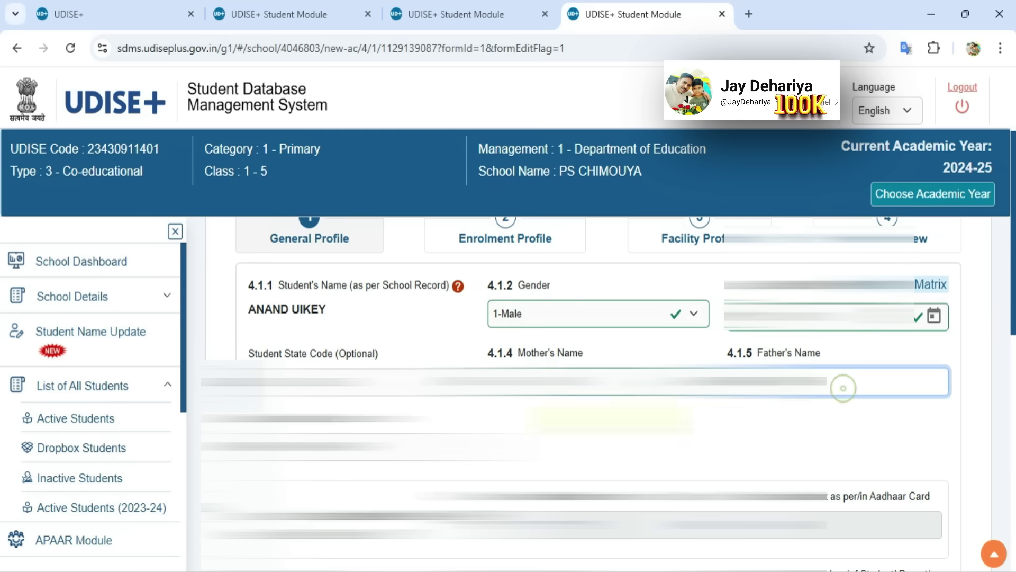
click(626, 429)
Tick 'Do you want to change AADHAAR Details in SDMS?' to clear the Aadhaar fields
scroll(627, 432, down, 2)
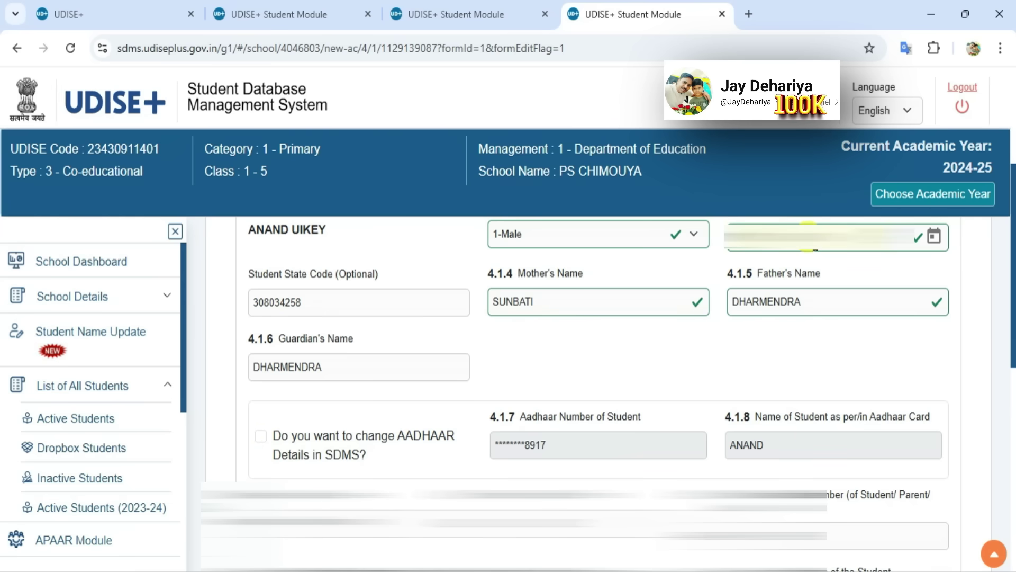
click(806, 236)
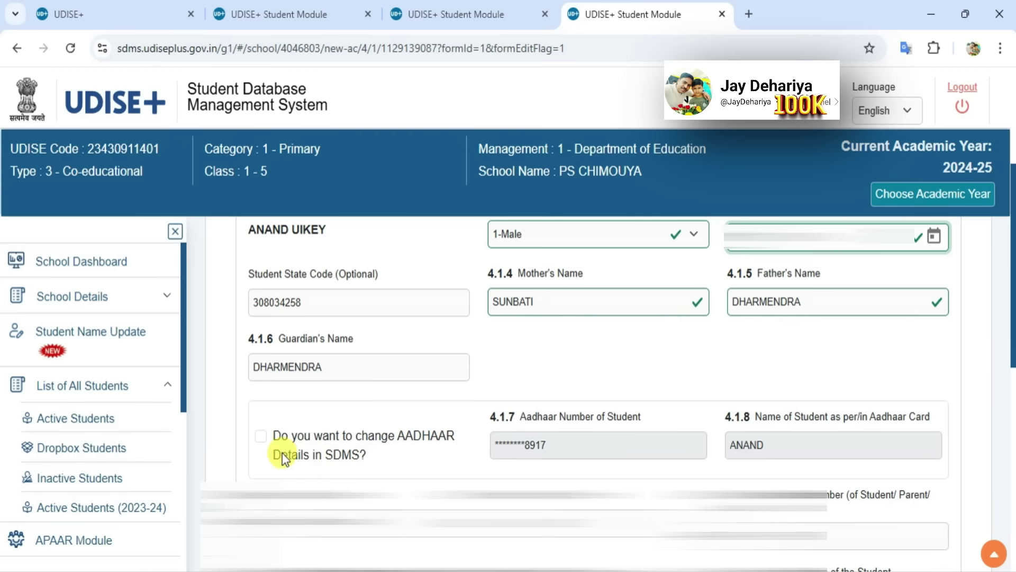
click(265, 437)
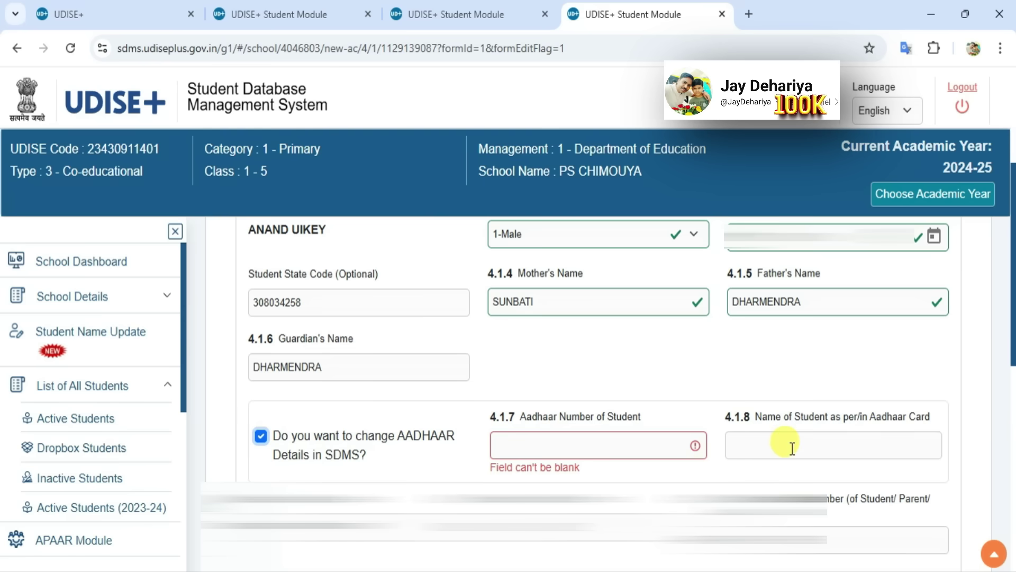
Re-enter the student's Aadhaar number and name as per Aadhaar, then save the general profile
click(608, 445)
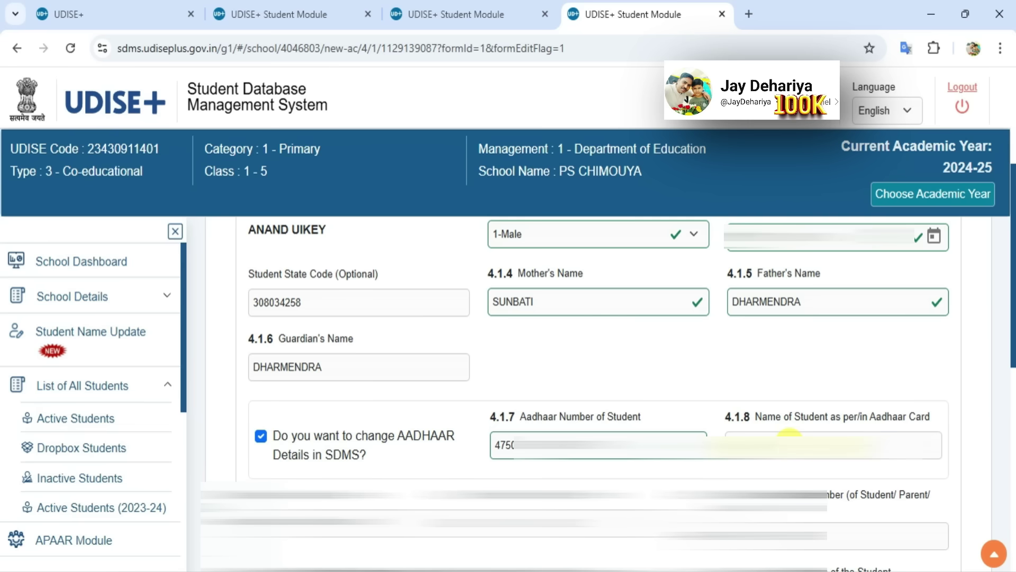
click(790, 439)
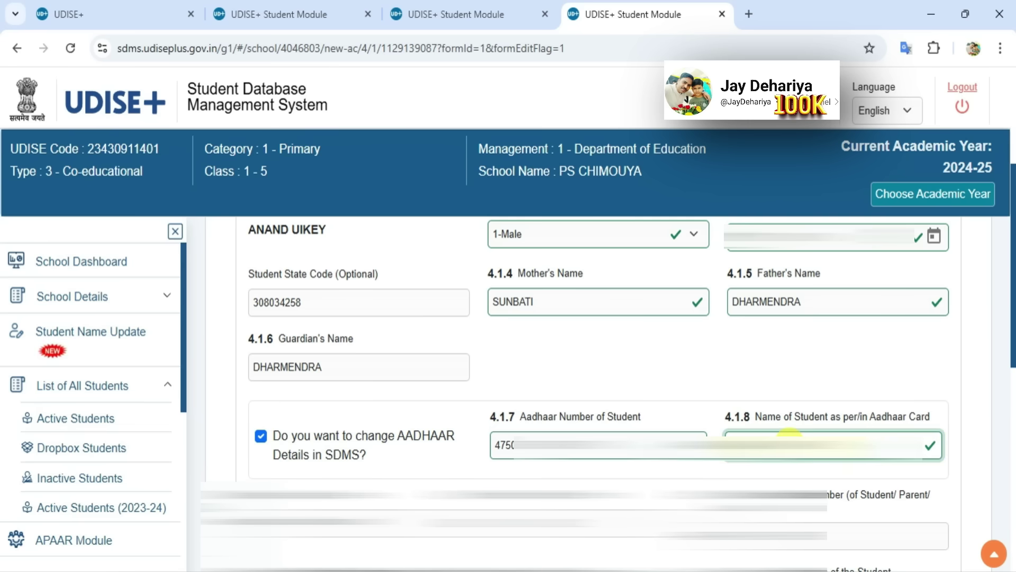
click(815, 364)
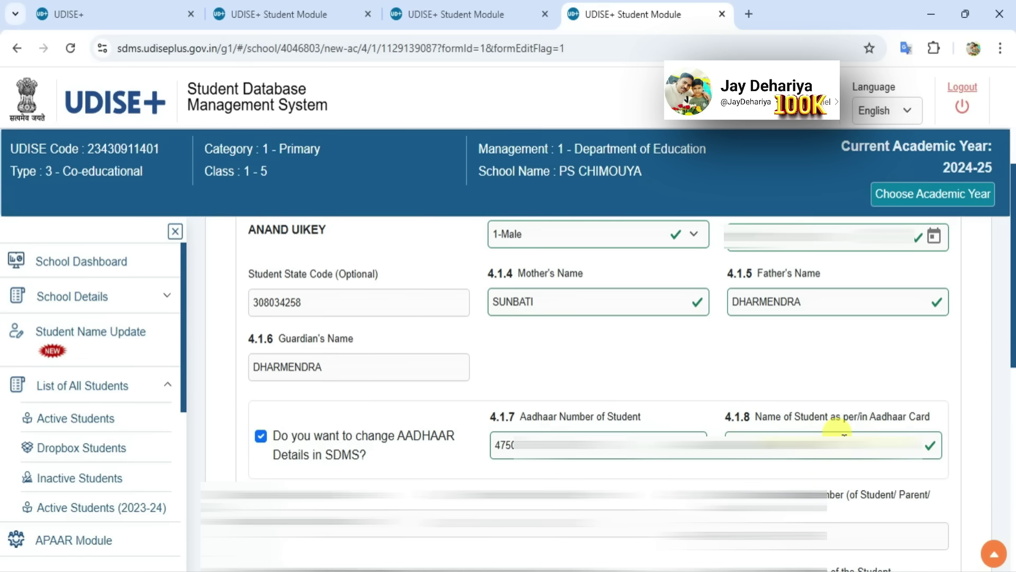
scroll(621, 539, down, 10)
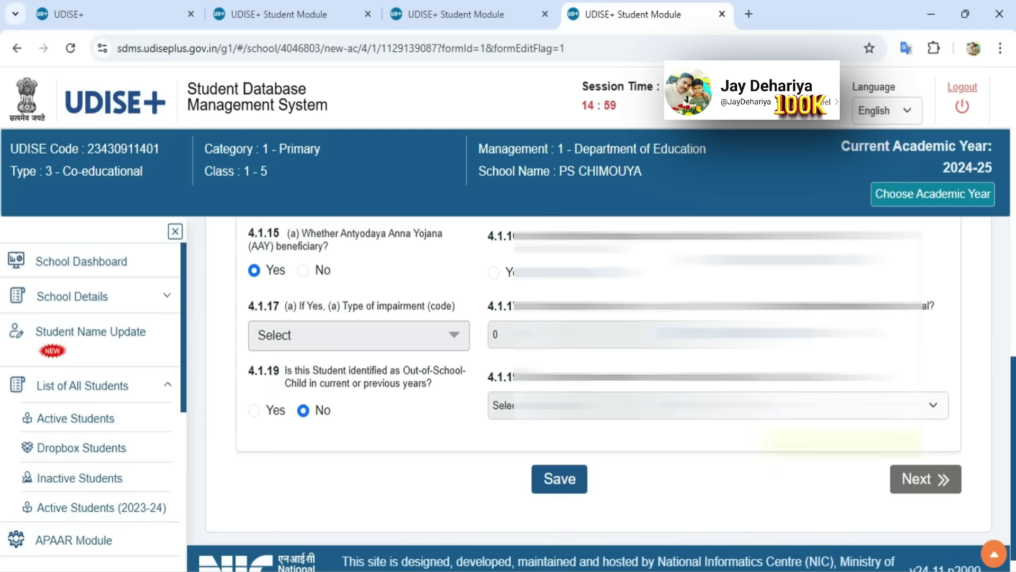
click(570, 482)
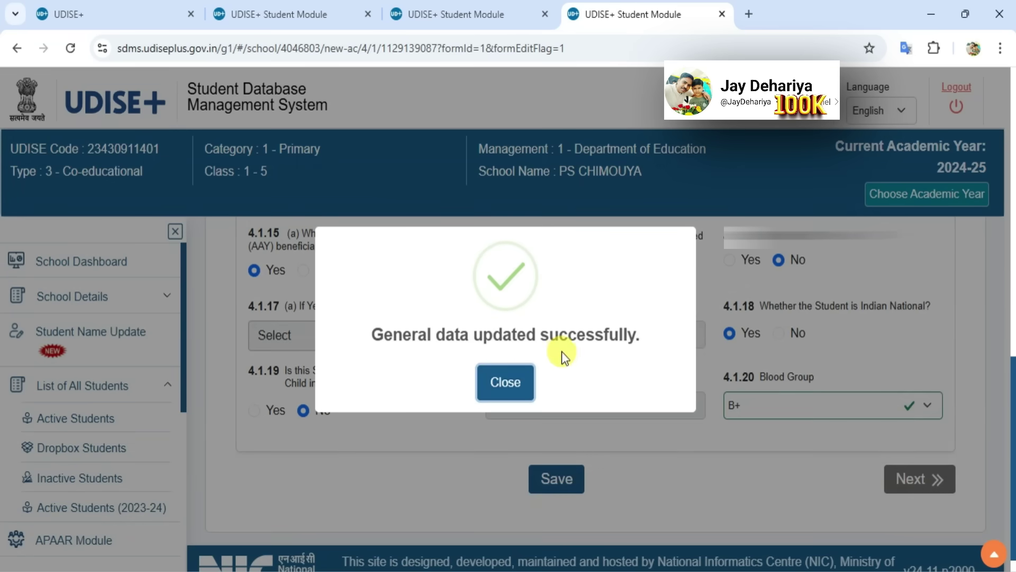
click(509, 385)
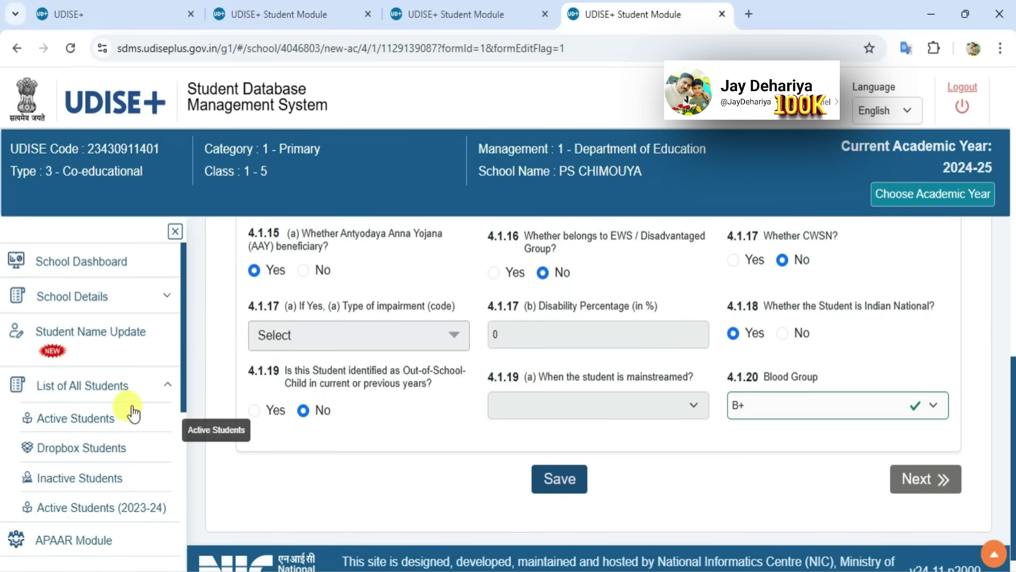
Return to Active Students and scroll to the student's row showing the masked Aadhaar number
click(68, 422)
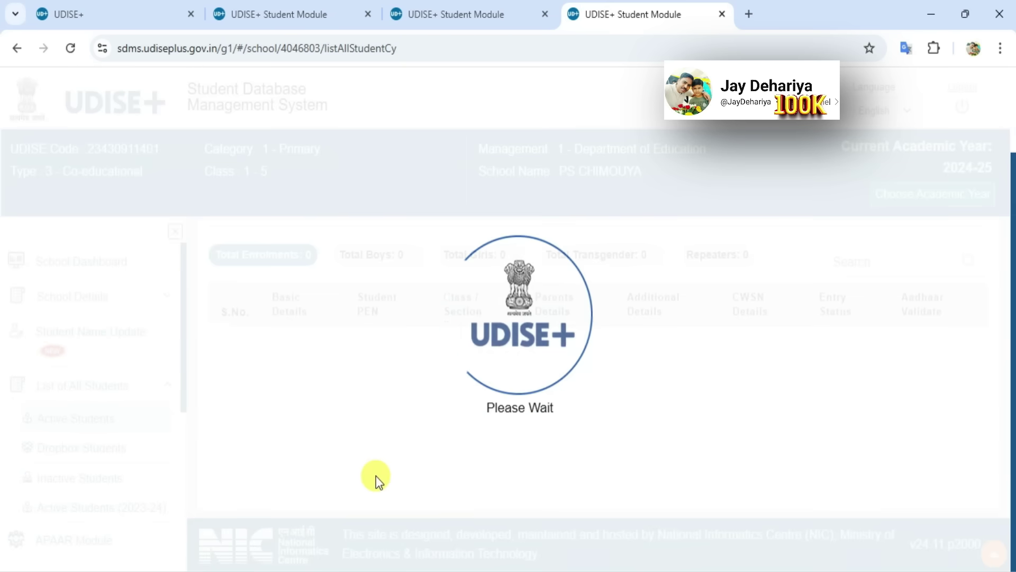
scroll(376, 475, down, 10)
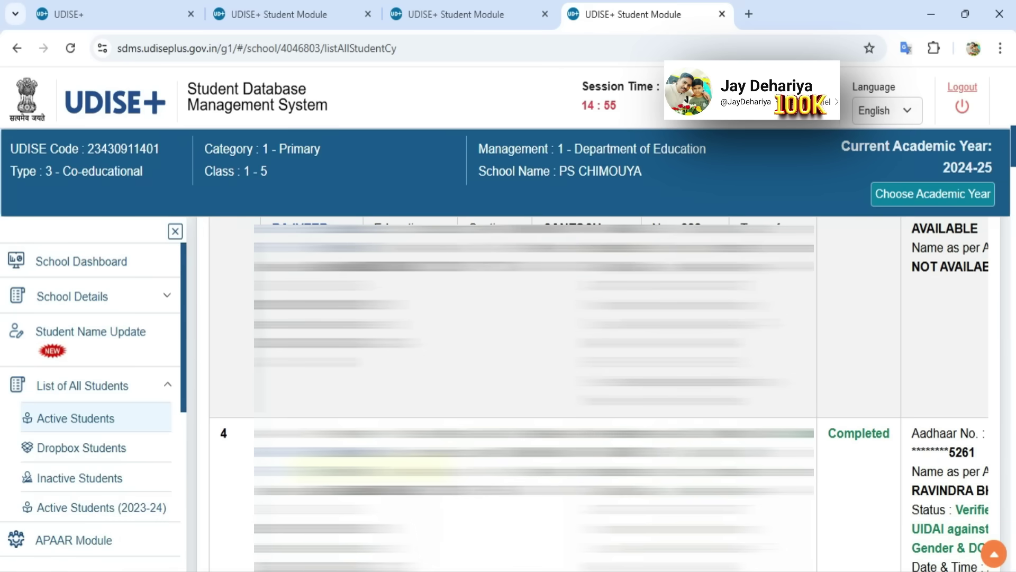
scroll(599, 394, down, 5)
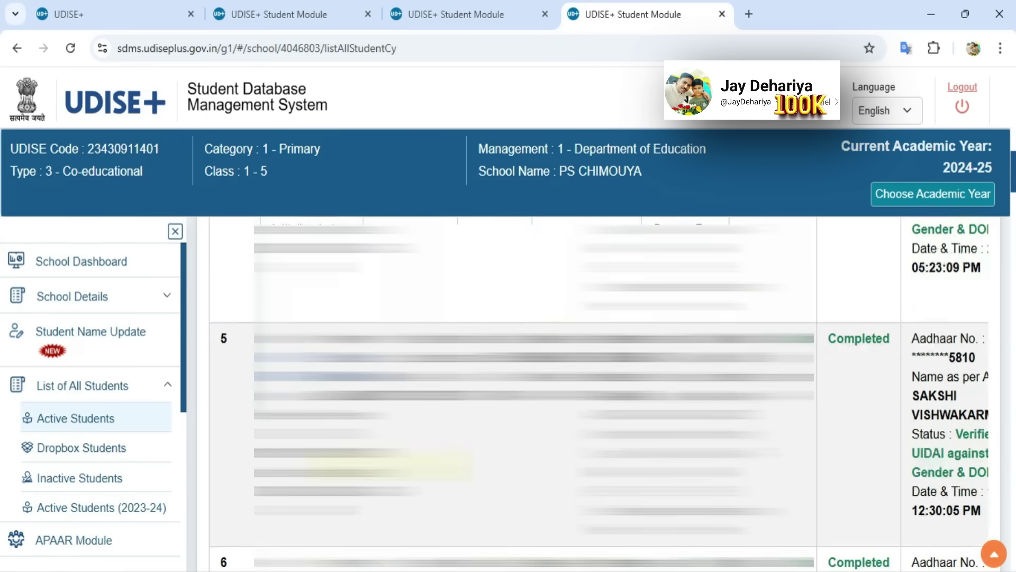
scroll(598, 394, down, 10)
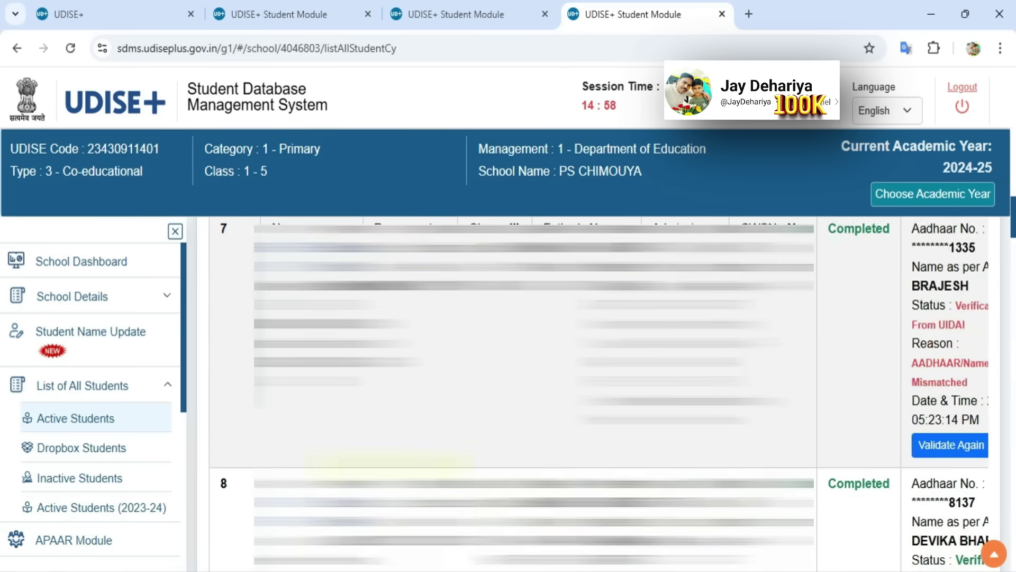
scroll(598, 395, down, 4)
scroll(599, 395, up, 20)
scroll(599, 395, down, 20)
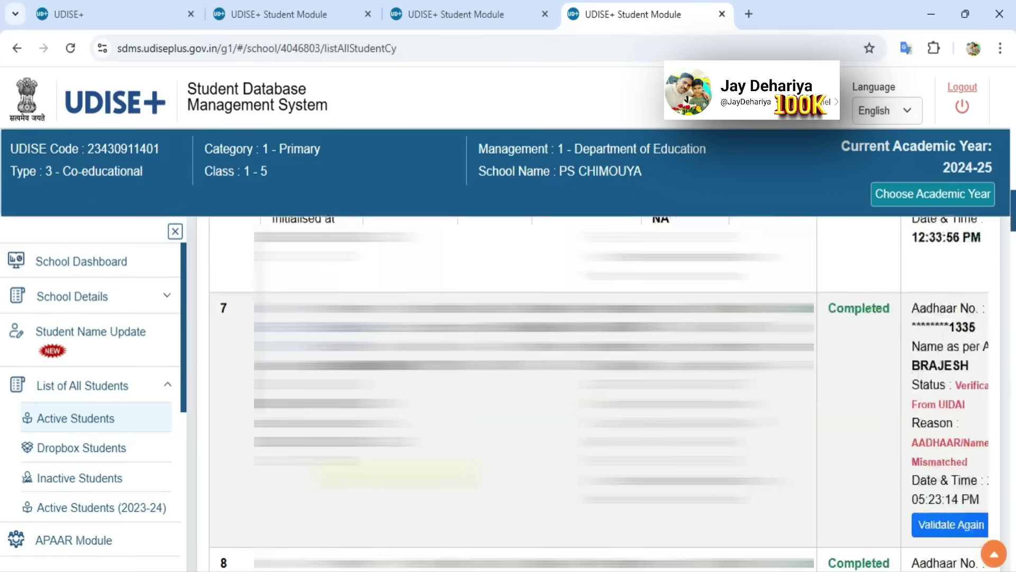
scroll(598, 395, down, 16)
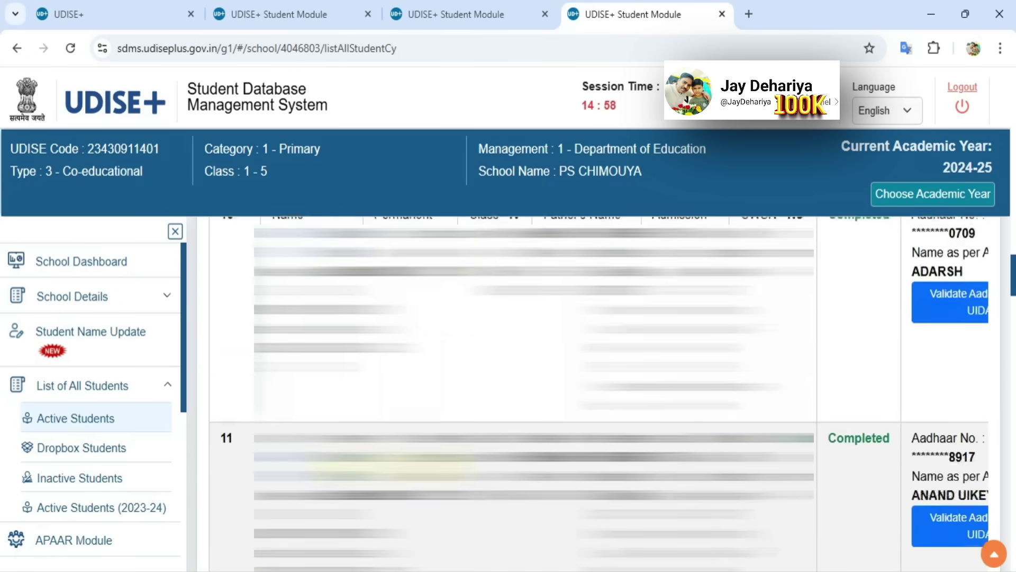
scroll(598, 395, down, 4)
scroll(599, 394, up, 3)
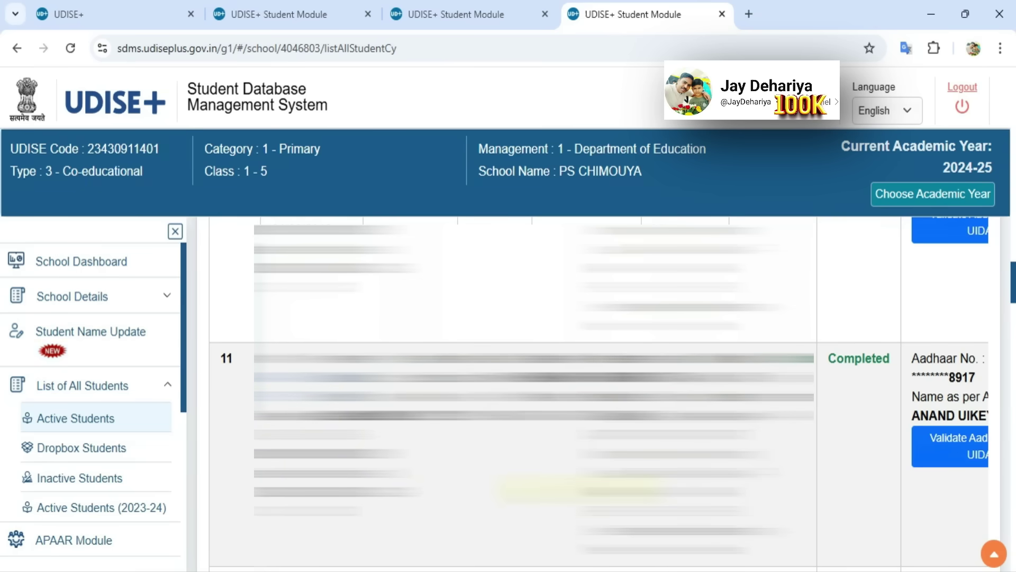
scroll(874, 498, right, 3)
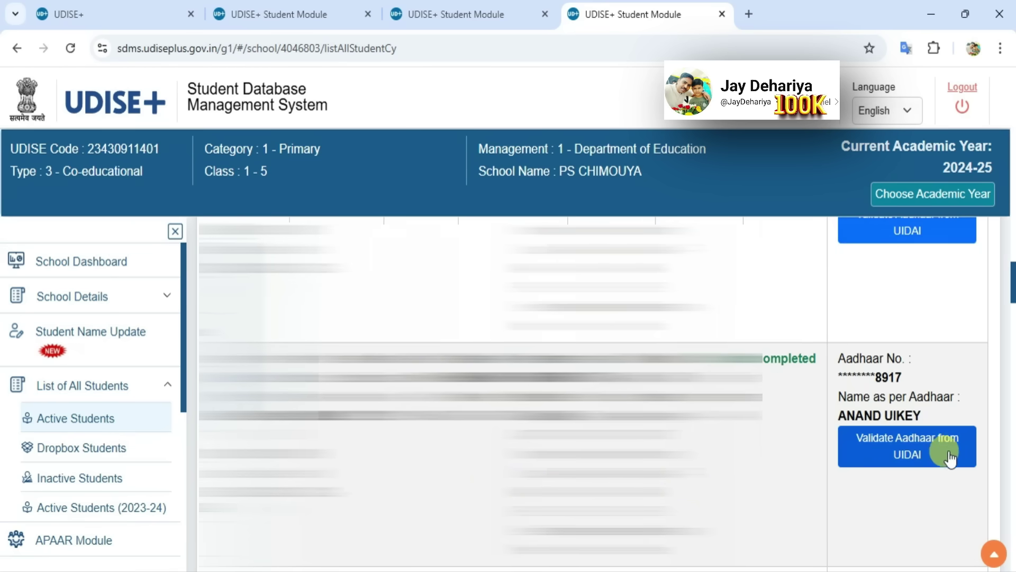
Validate the corrected Aadhaar from UIDAI until the row reads Verified From UIDAI
click(909, 450)
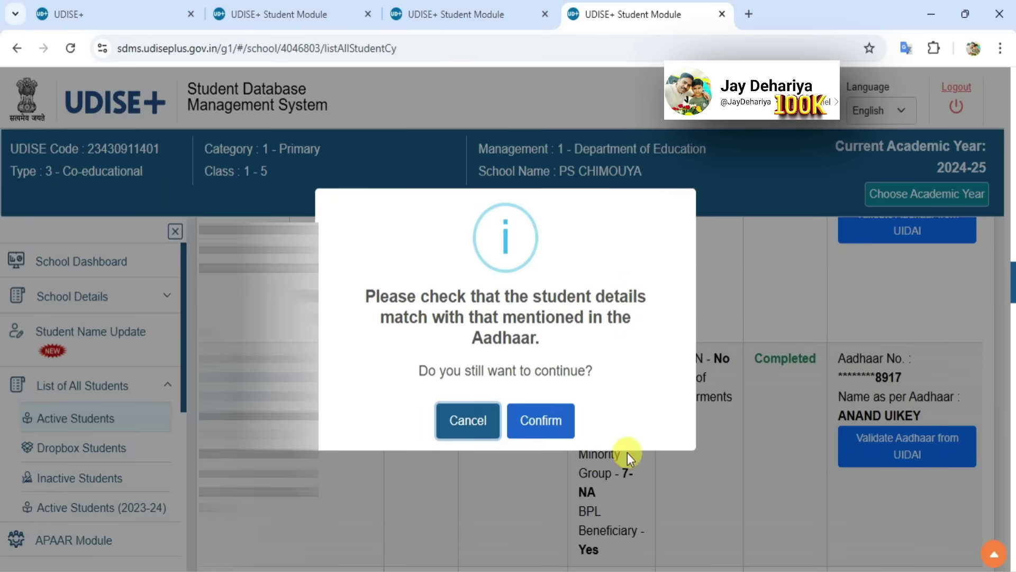
click(539, 427)
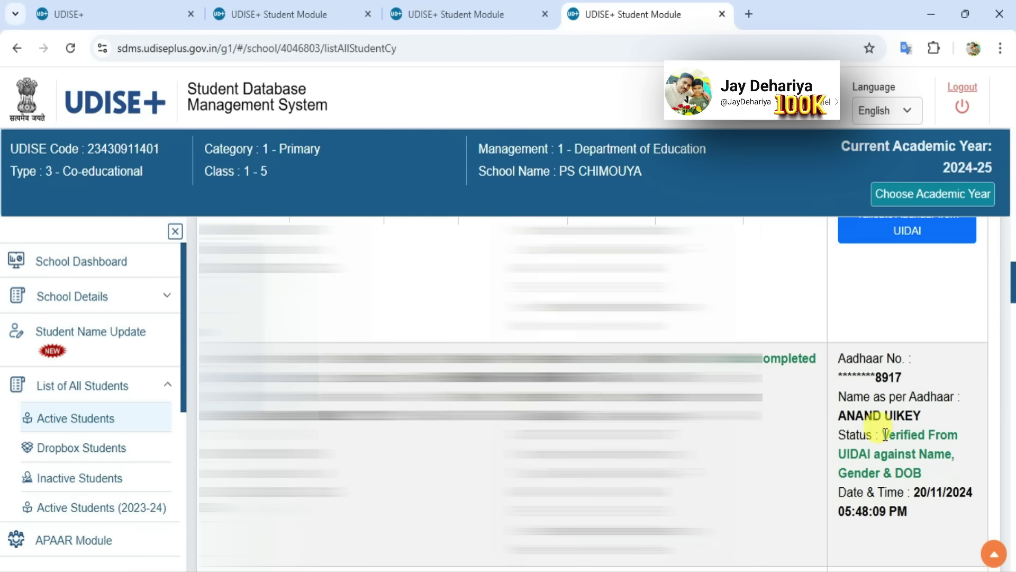
drag(883, 434, 927, 477)
click(915, 529)
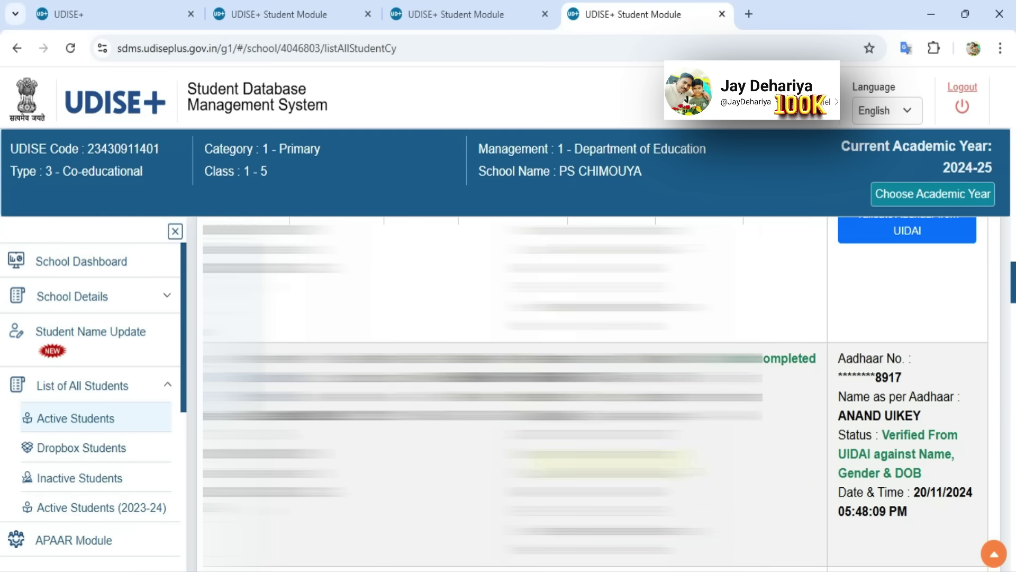
In the APAAR Module, load Class/Grade IV and start Generate APAAR ID for the student
click(61, 540)
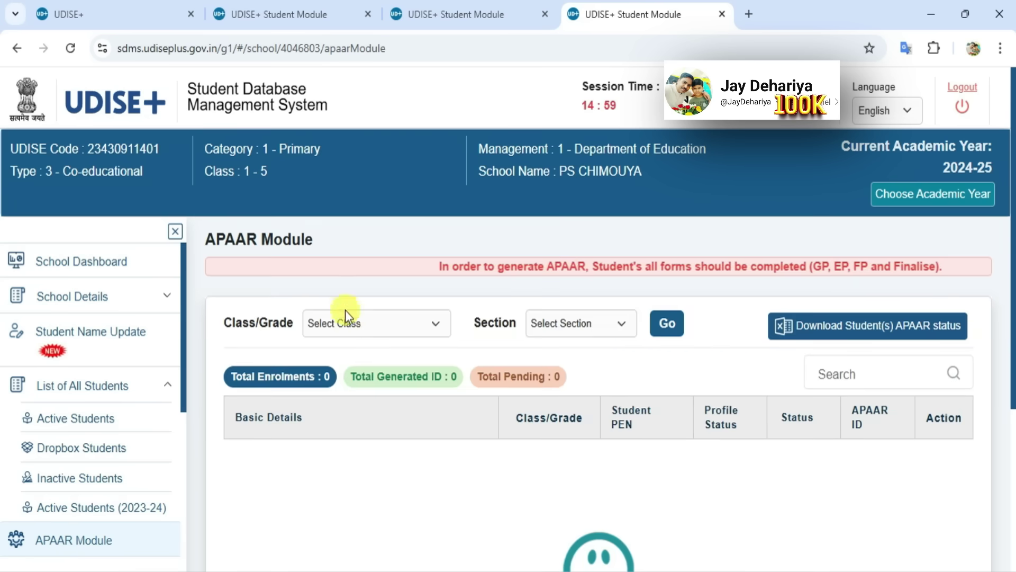
click(367, 324)
click(349, 423)
click(667, 324)
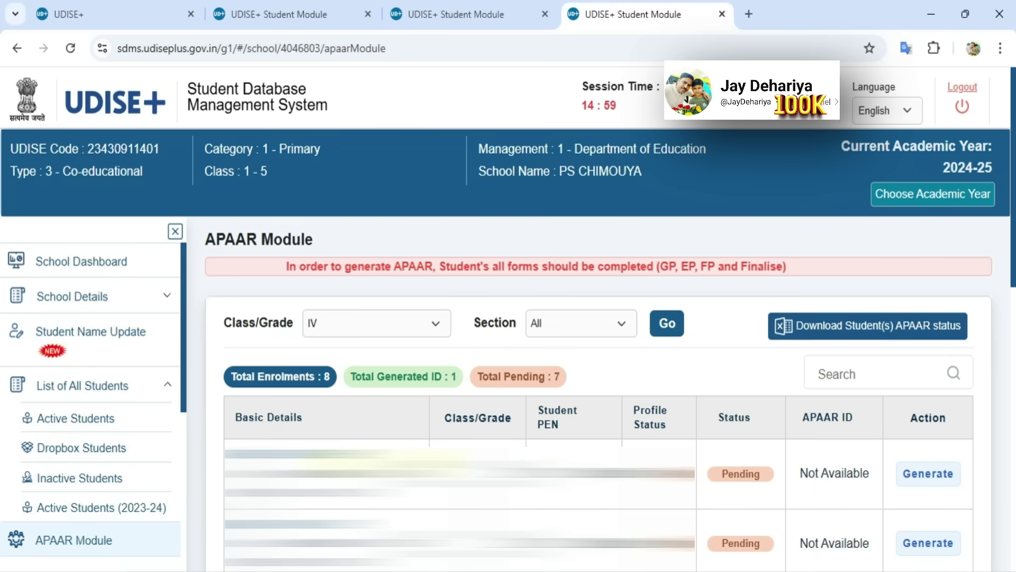
scroll(599, 394, down, 1)
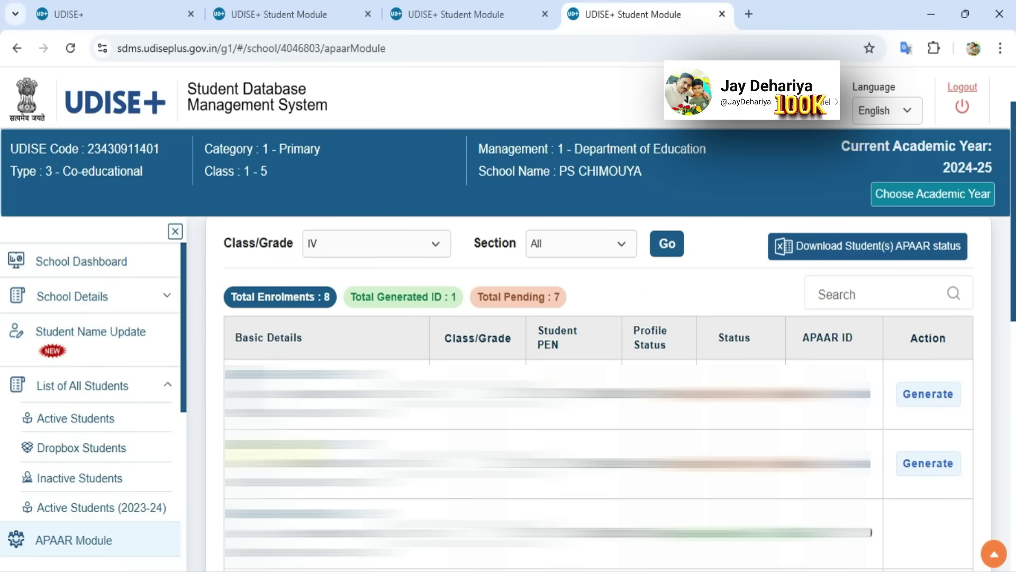
click(932, 466)
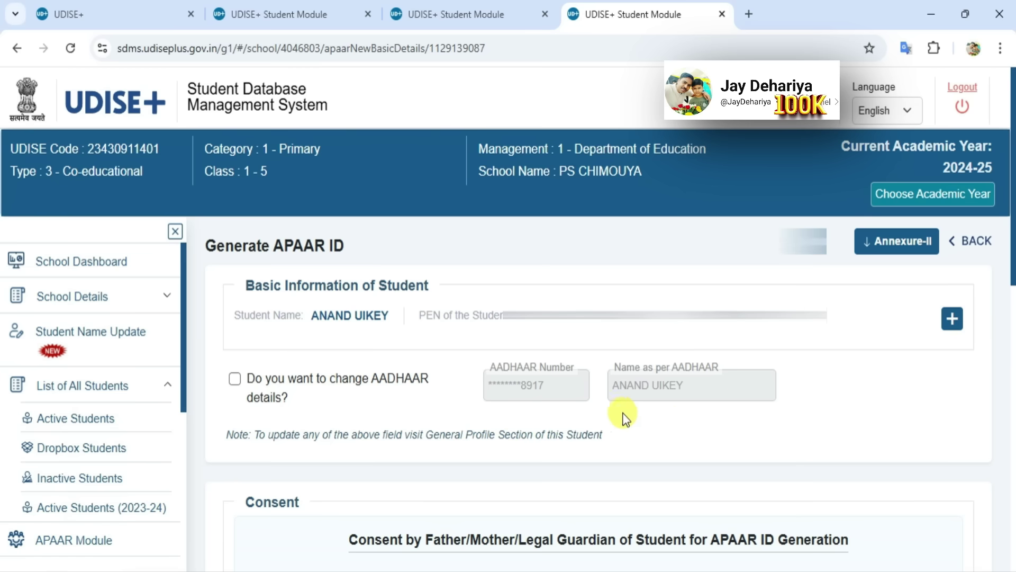
Paste the father's name into the consent section and set the relationship to FATHER
scroll(679, 421, down, 7)
scroll(679, 421, up, 2)
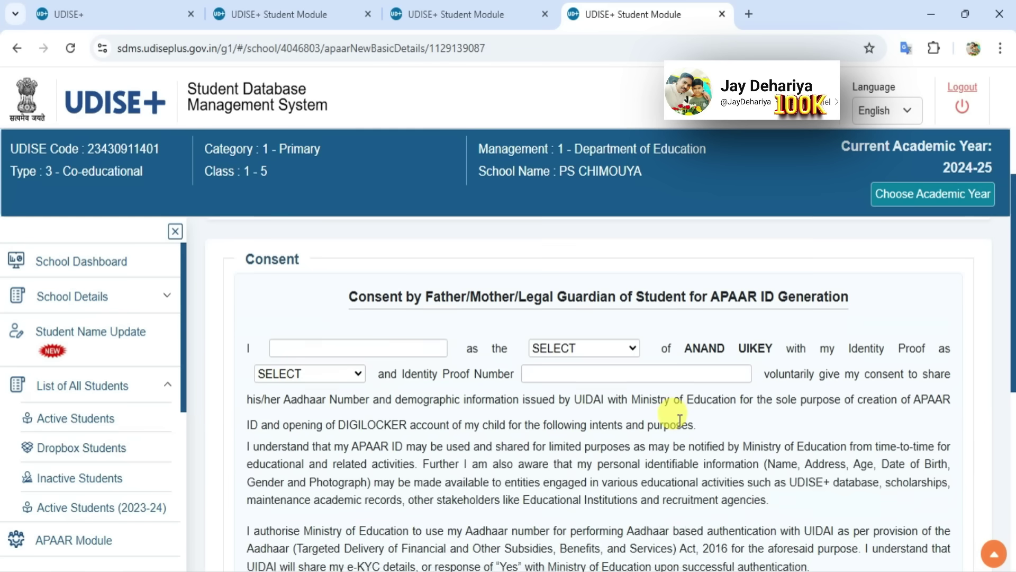
click(369, 353)
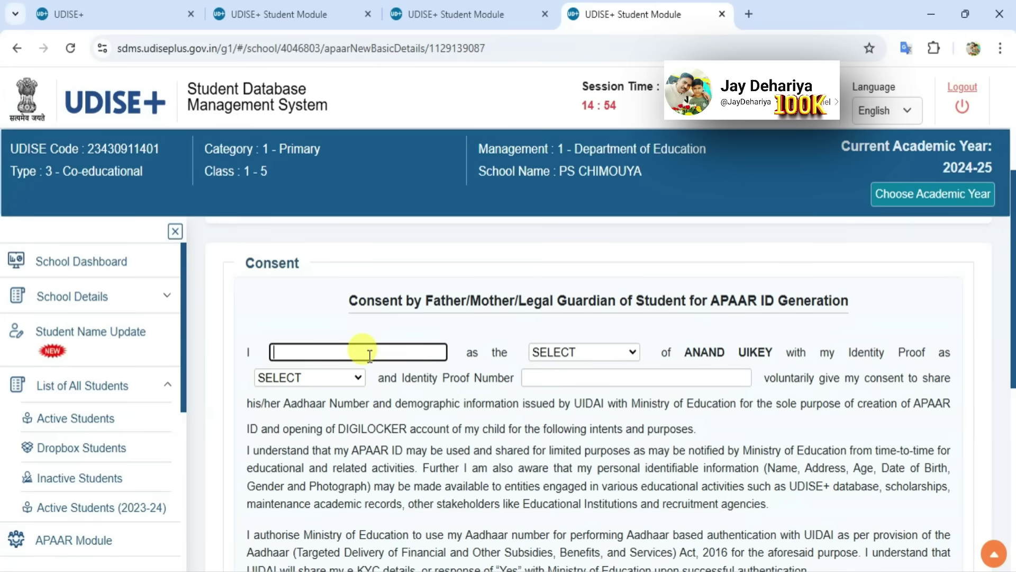
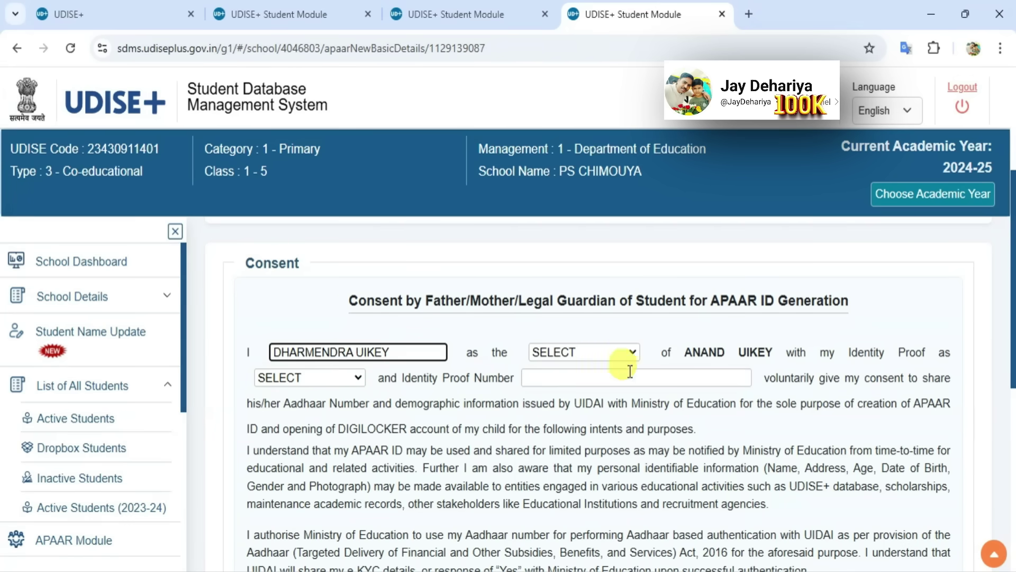
click(629, 352)
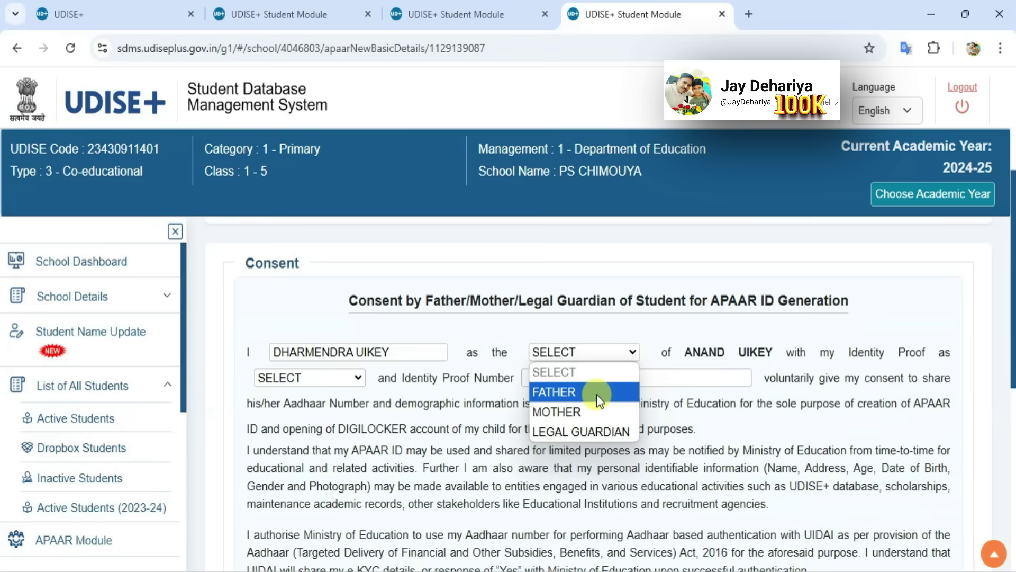
click(596, 394)
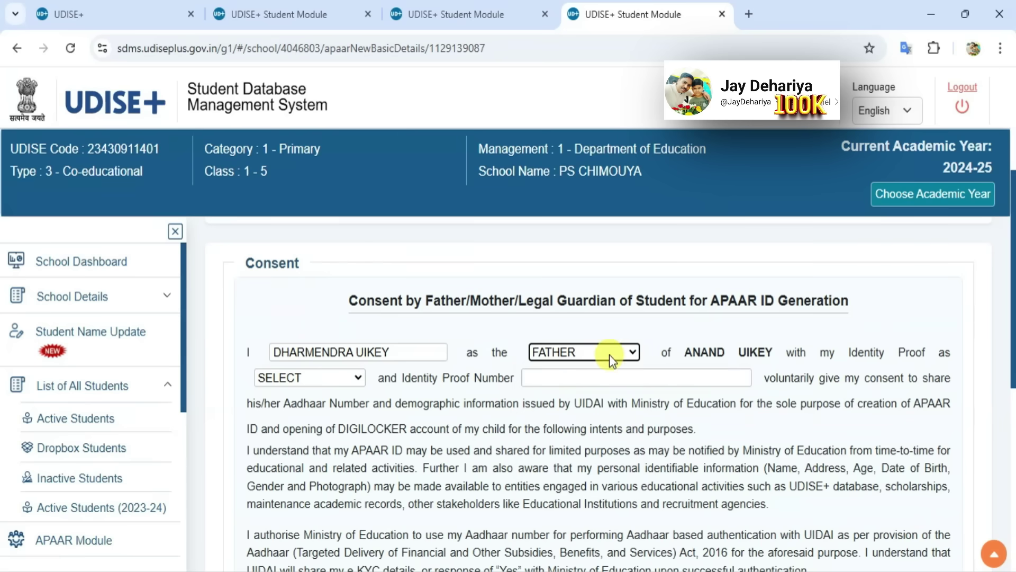
Choose AADHAAR as the identity proof and begin entering its number
click(327, 377)
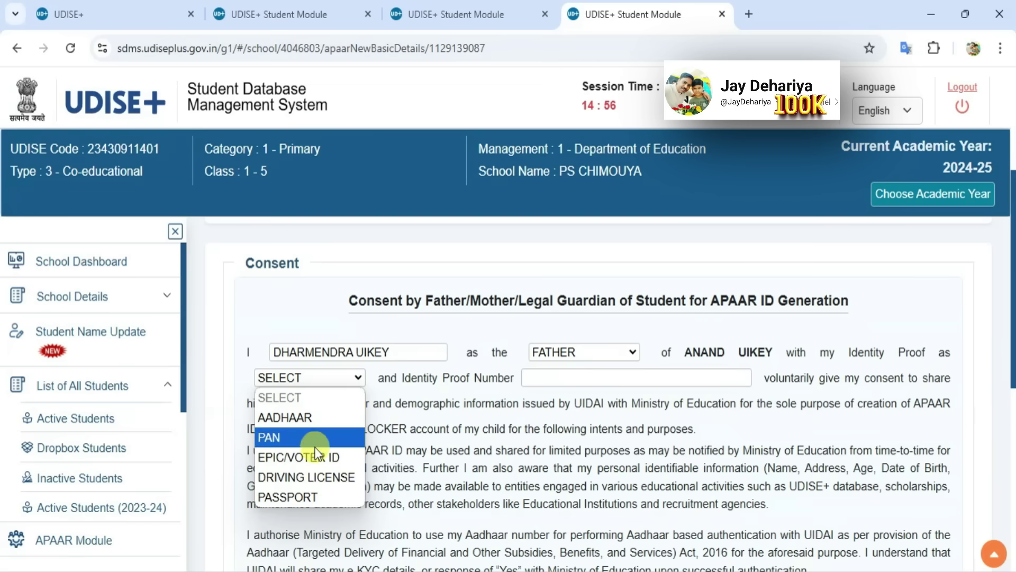
click(315, 417)
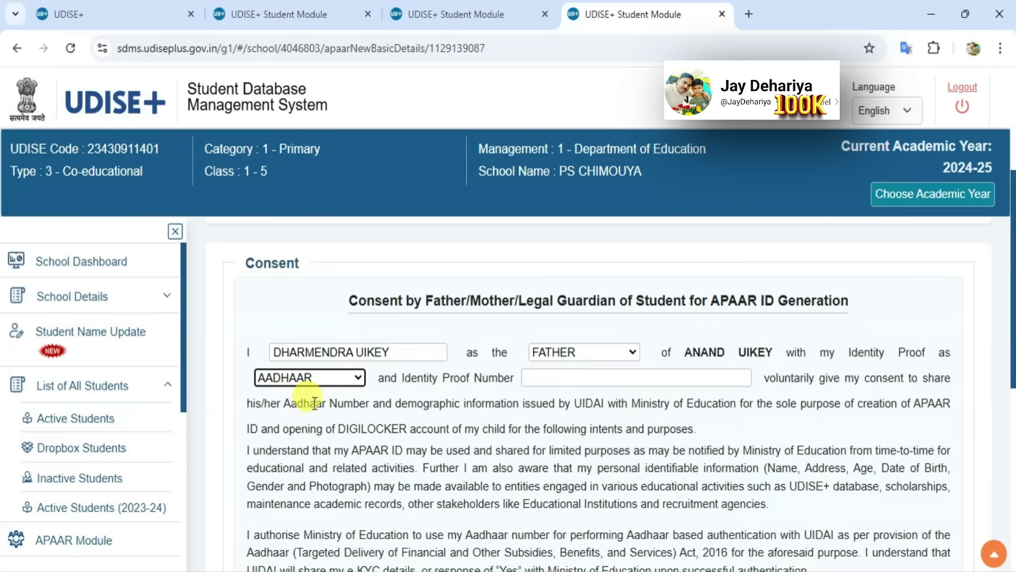
click(590, 378)
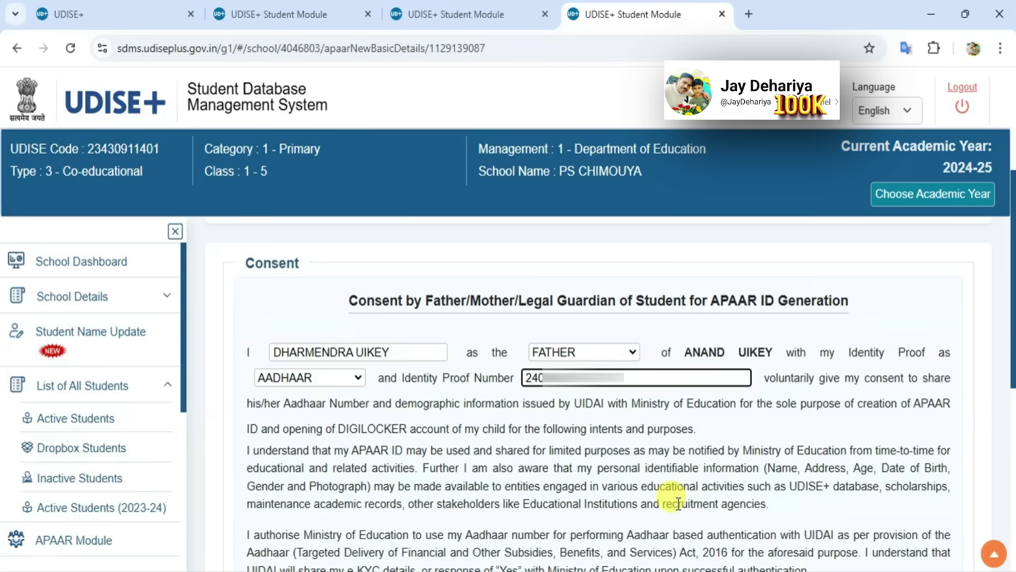
Enter CHIMAUA as the place of physical consent and 20/11/2024 as the consent date
scroll(670, 485, down, 5)
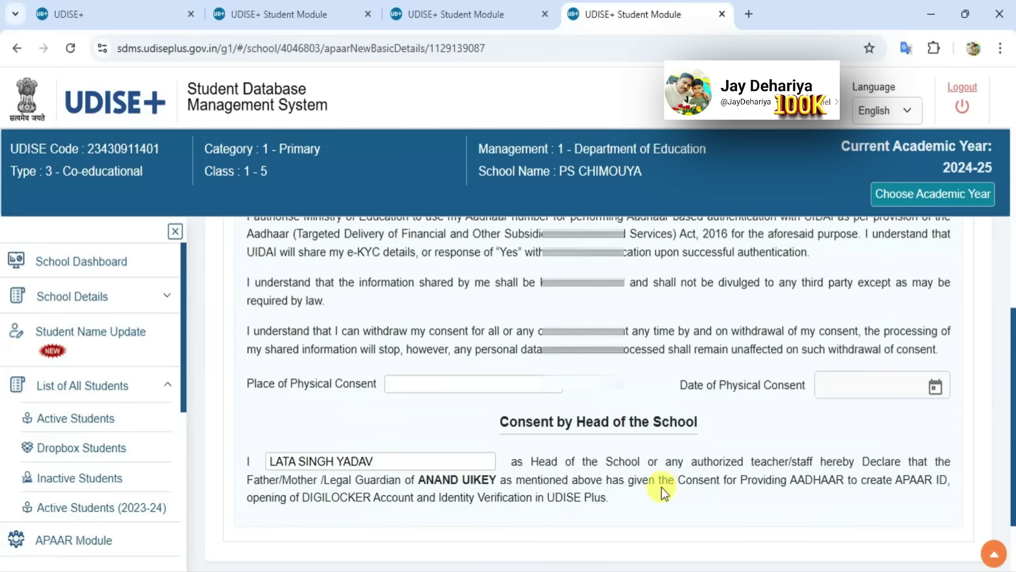
click(455, 384)
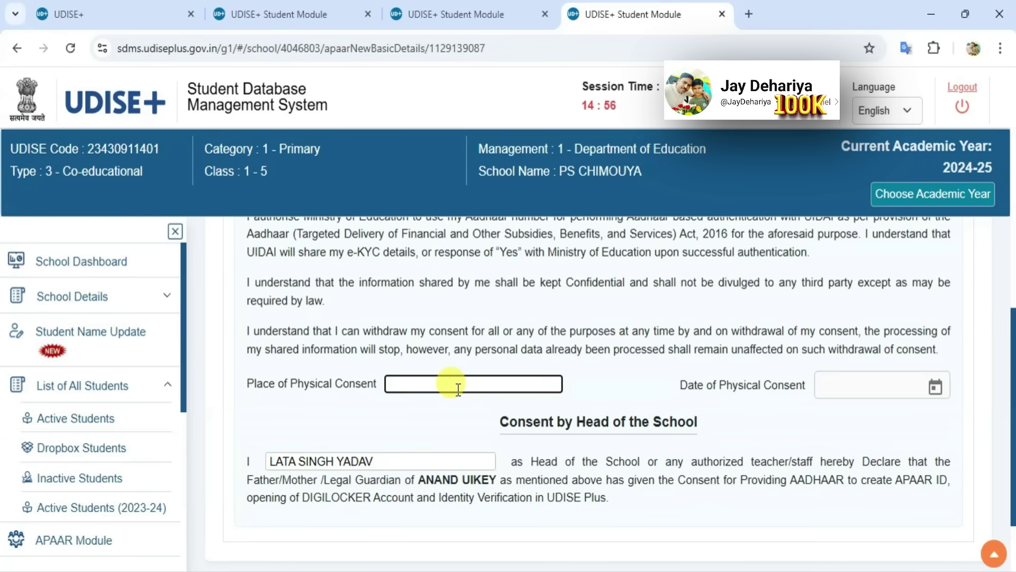
text(CHIMAUA)
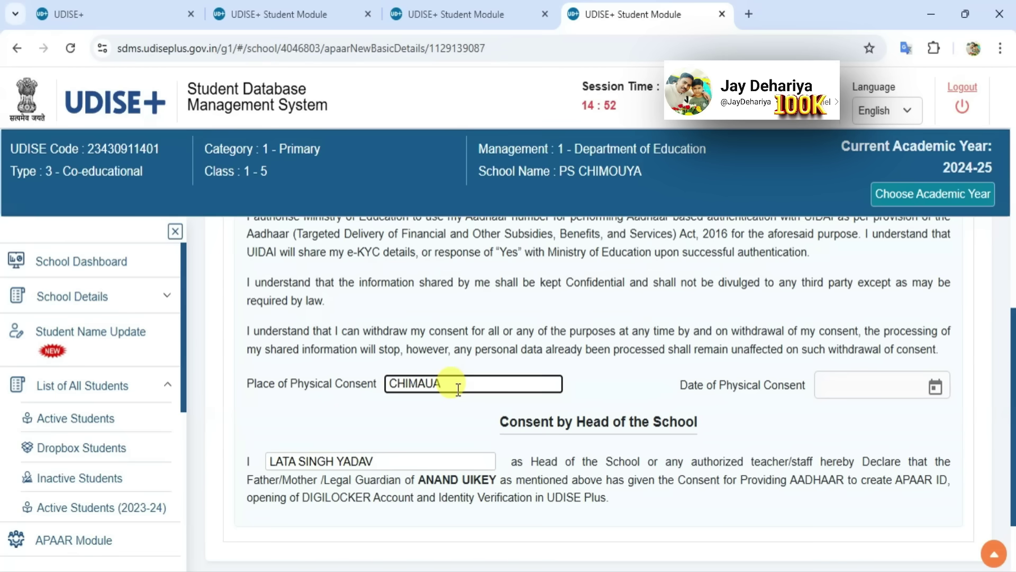
click(936, 387)
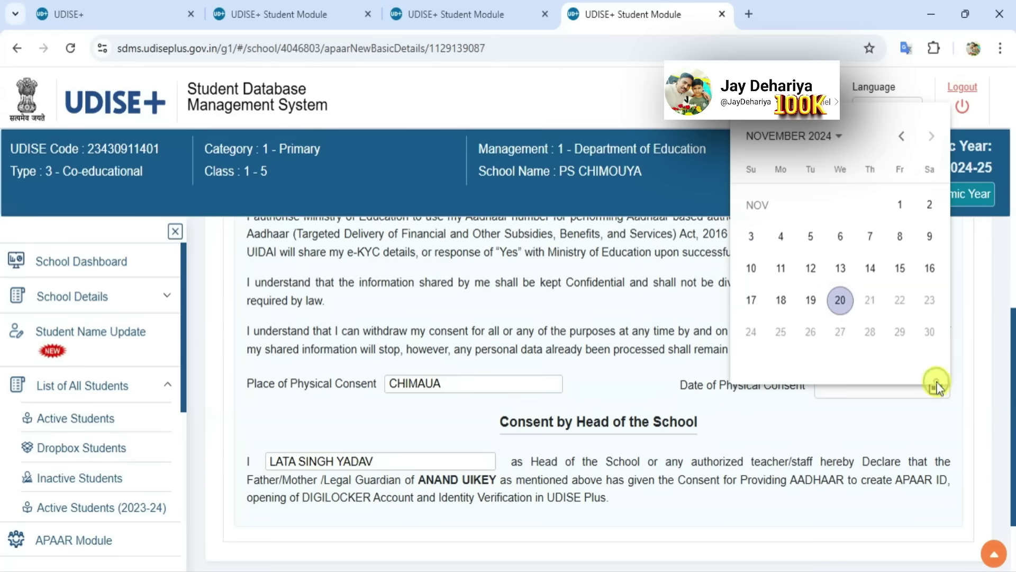
click(839, 297)
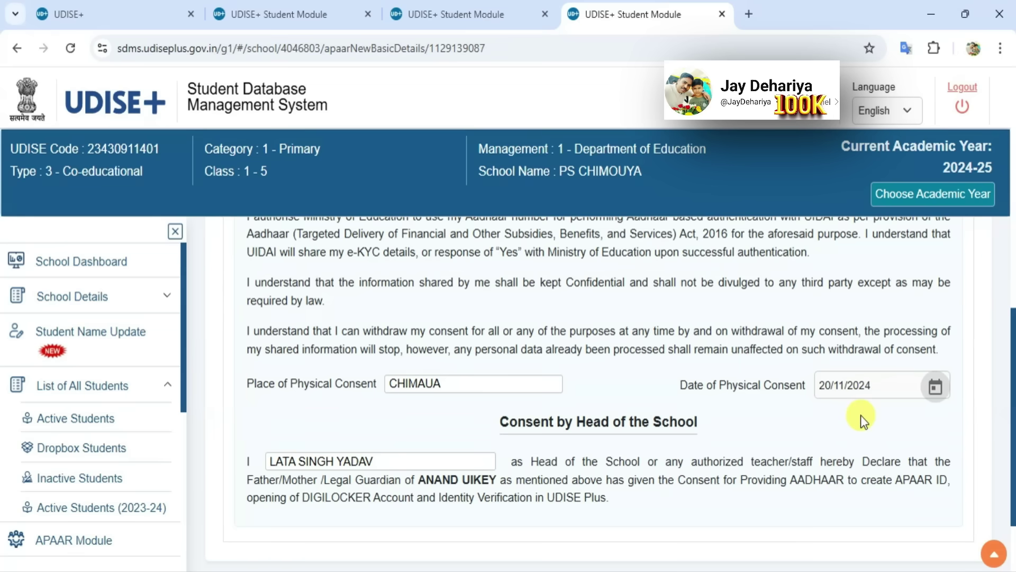
scroll(858, 415, down, 1)
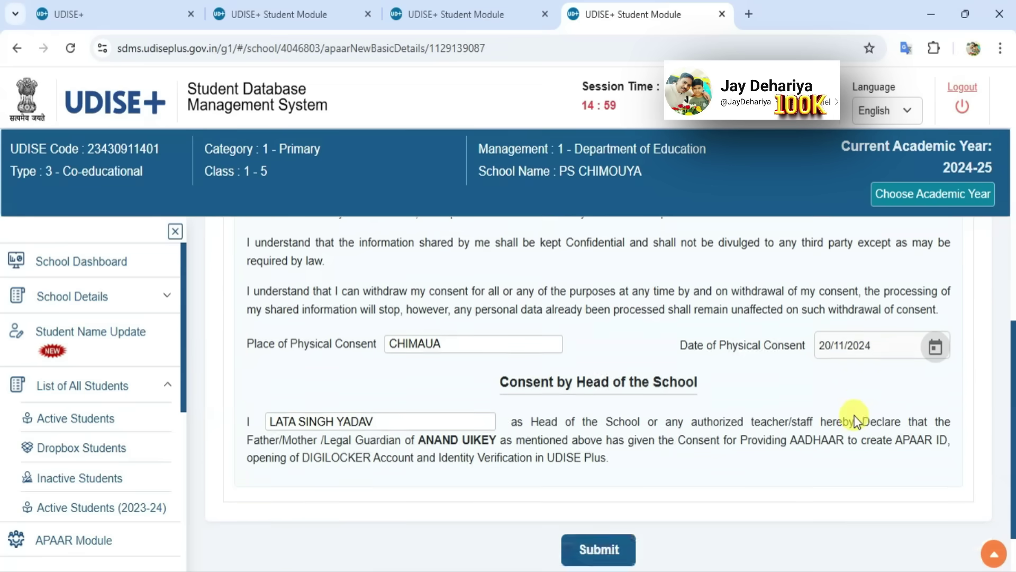
scroll(856, 419, down, 1)
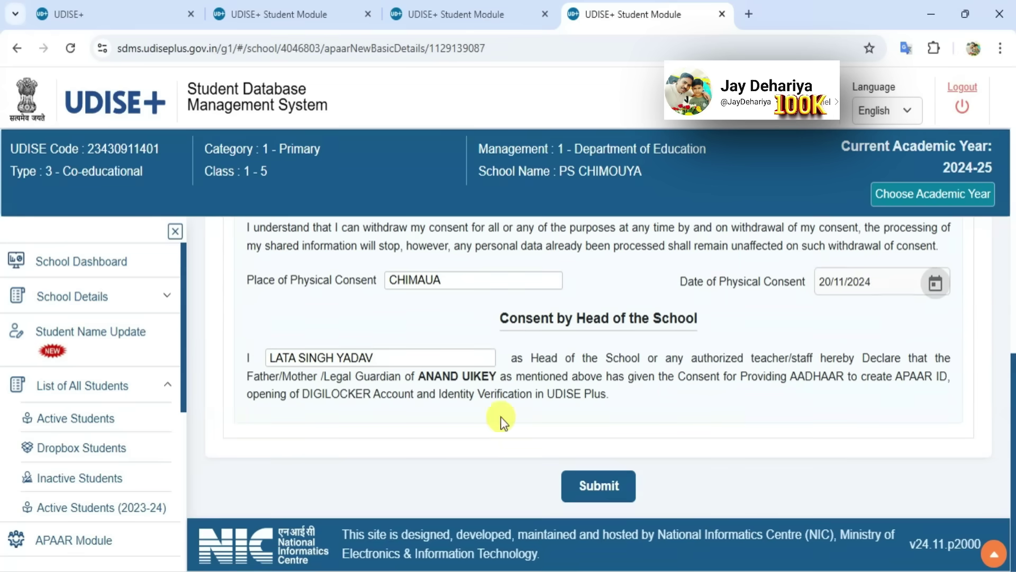
Submit and confirm the APAAR ID generation request with the father's consent
click(602, 493)
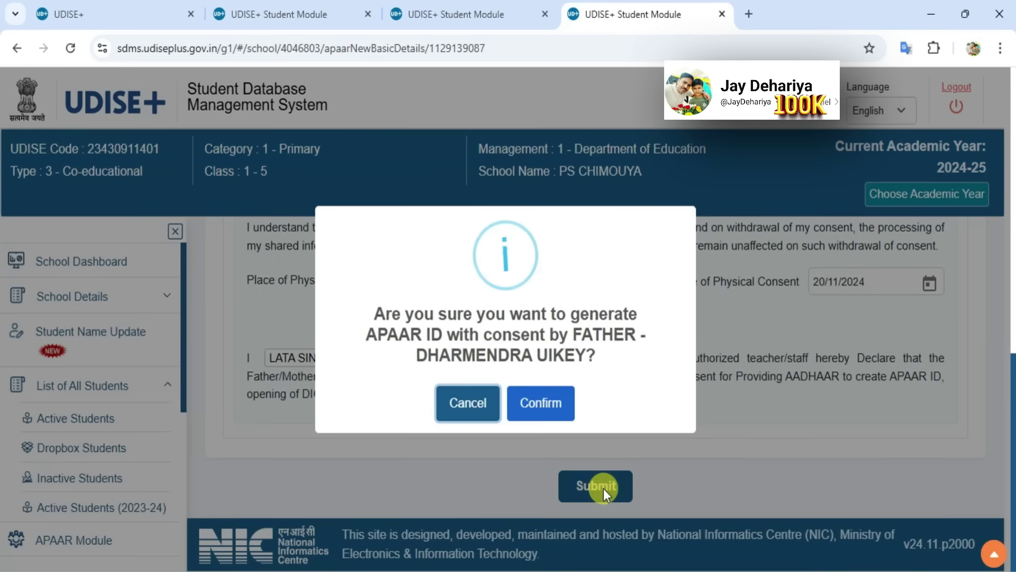
click(541, 408)
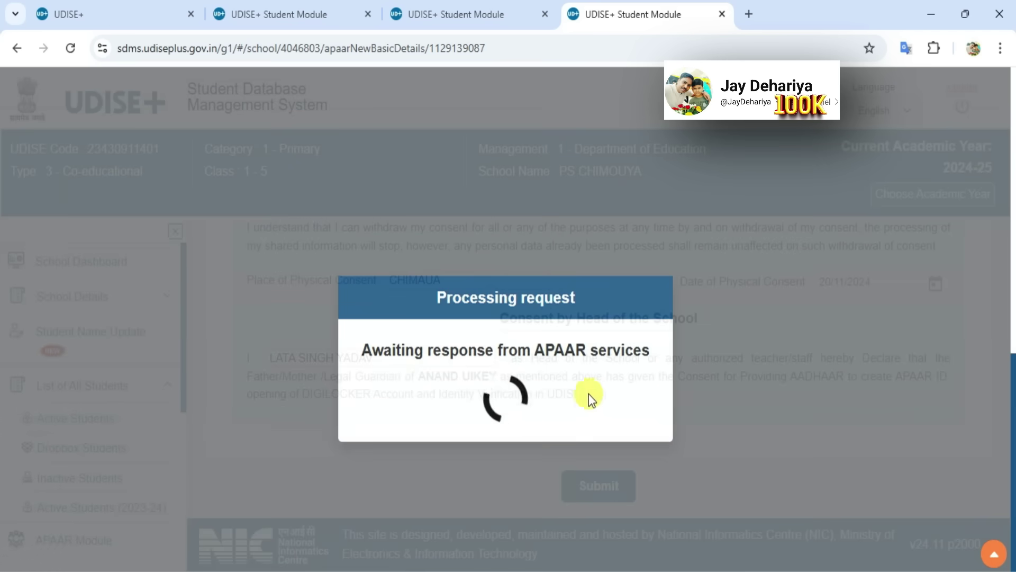